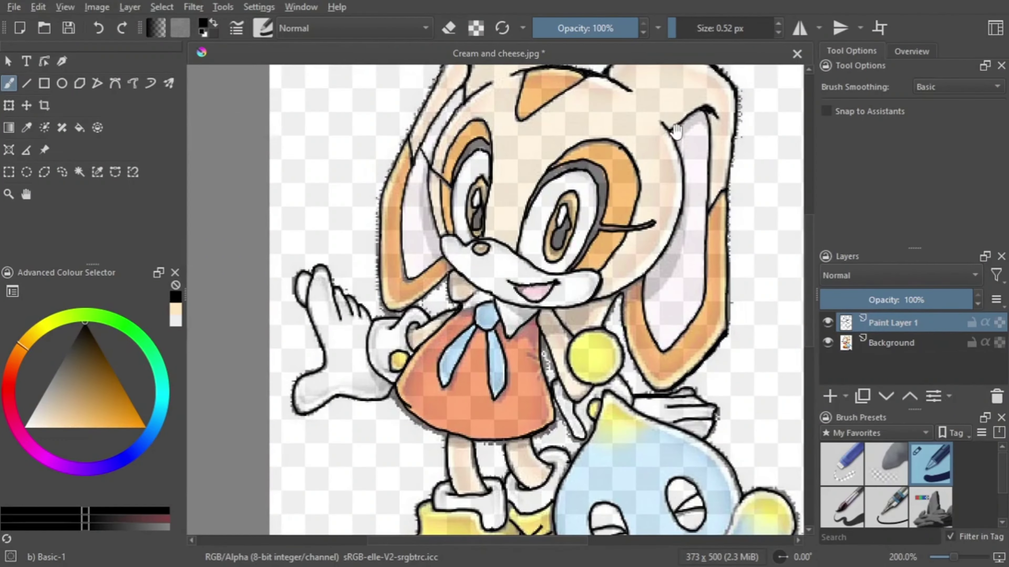
- Pan the Cream and cheese.jpg canvas to bring the rabbit's head into view
drag(675, 131, 681, 245)
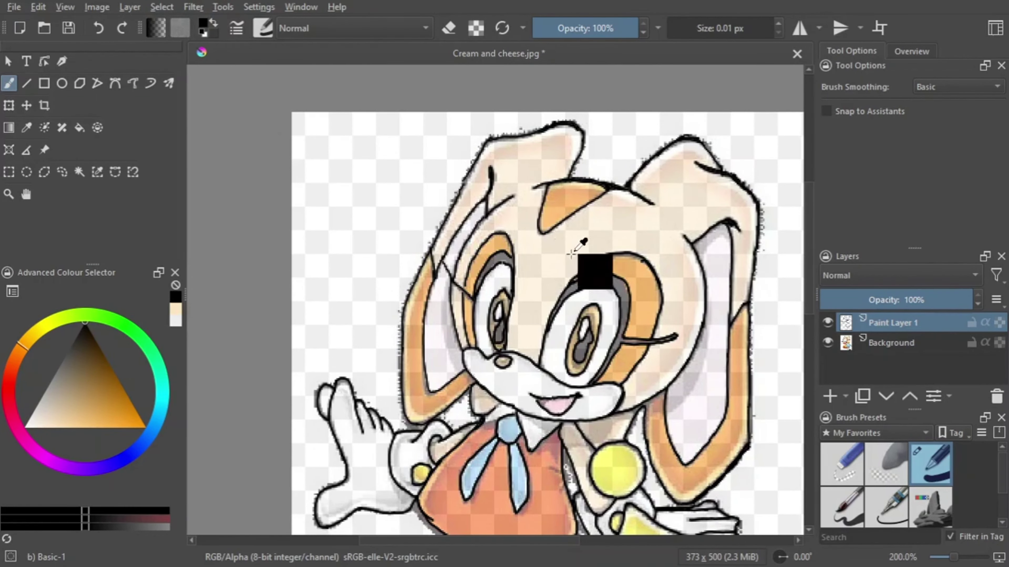
- Try cream fills on the ear, undo them, and zoom in with the freehand brush
key(f)
click(576, 250)
key(ctrl+z)
click(590, 243)
key(ctrl+z)
scroll(678, 179, up, 1)
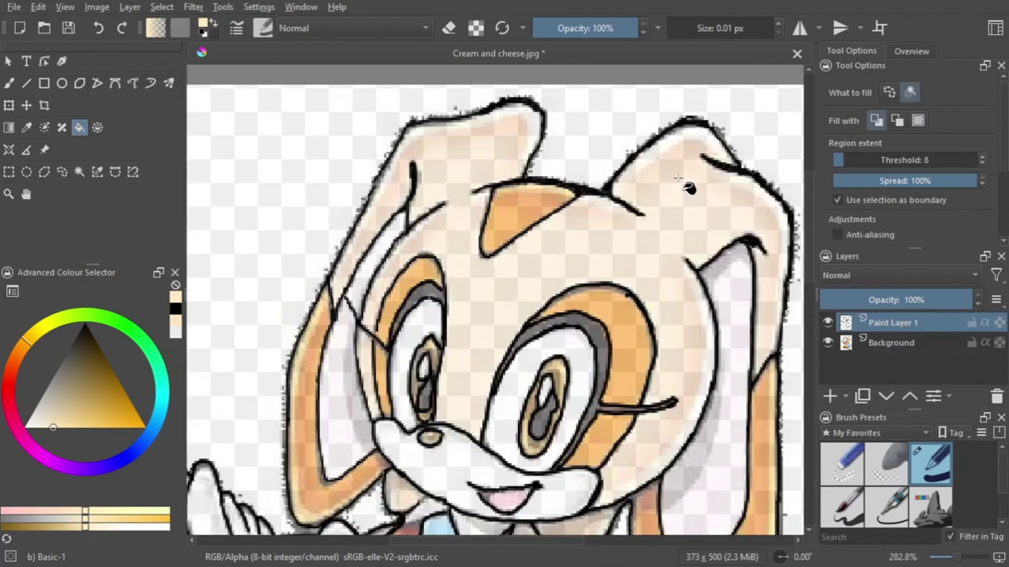
scroll(564, 248, up, 2)
scroll(564, 248, up, 2)
key(b)
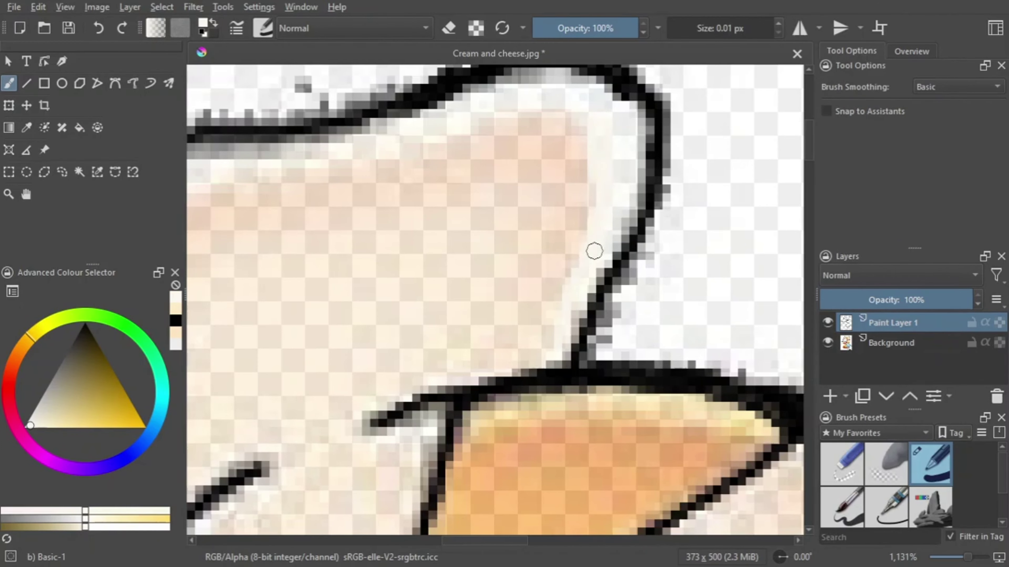
scroll(635, 165, up, 2)
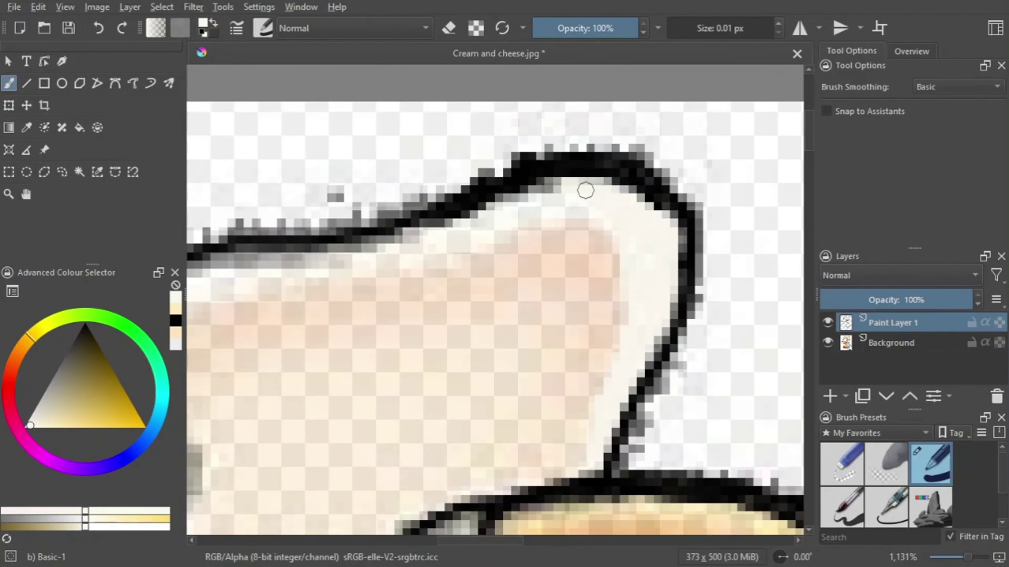
- Trace and thicken the left ear's outline with near-black strokes
drag(585, 191, 734, 169)
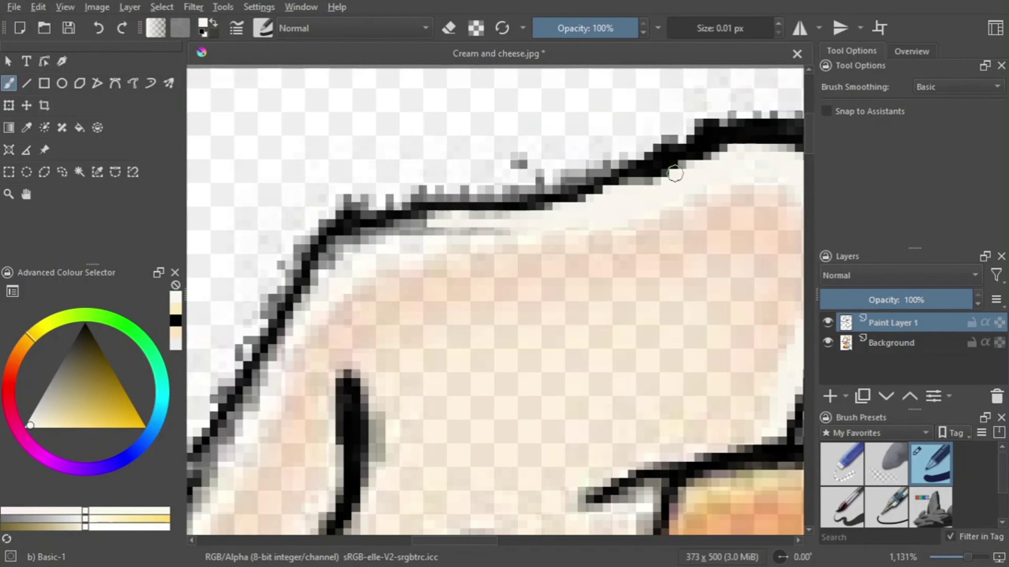
drag(327, 296, 440, 227)
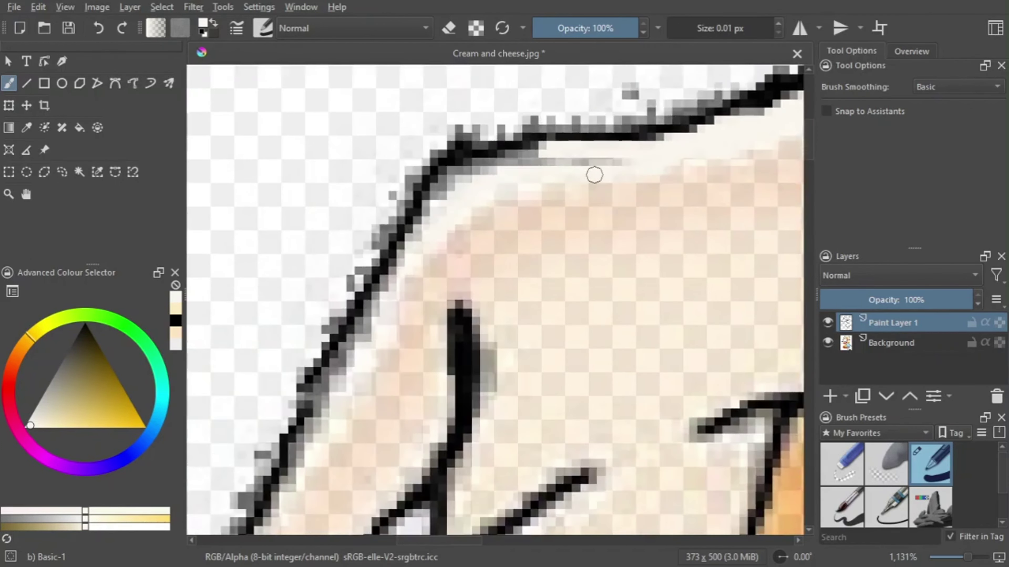
drag(328, 439, 478, 204)
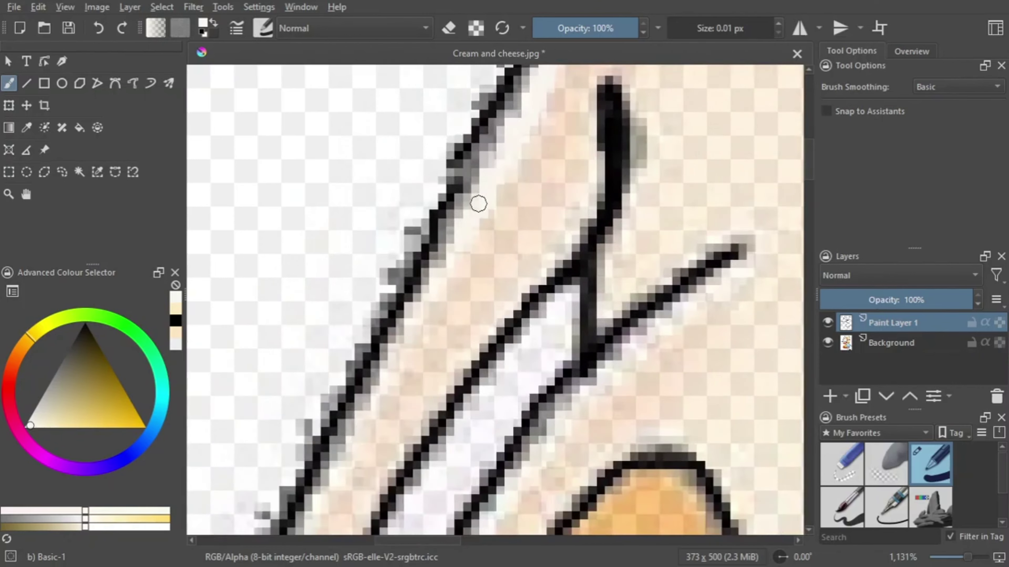
drag(322, 507, 535, 153)
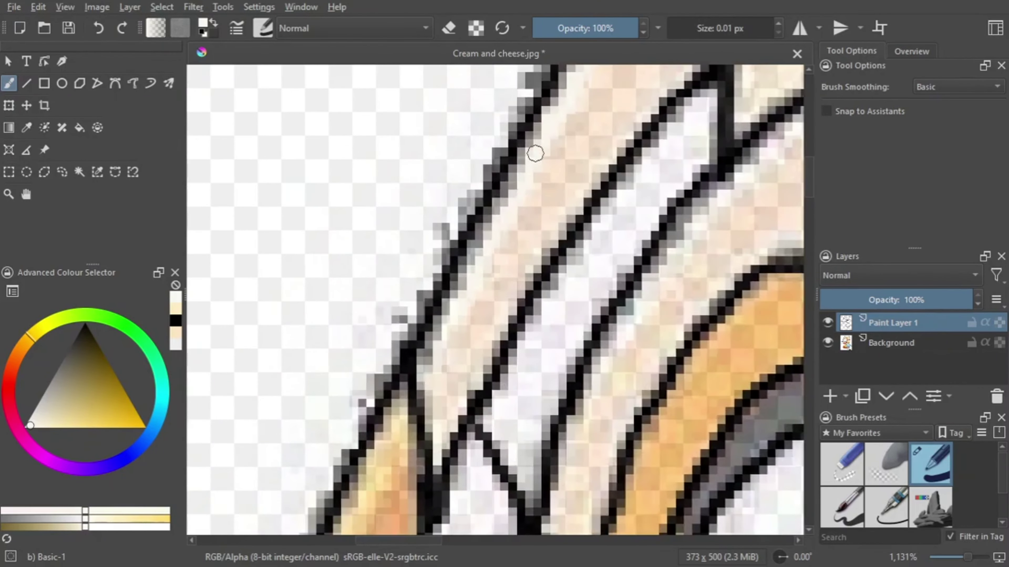
ctrl+click(428, 358)
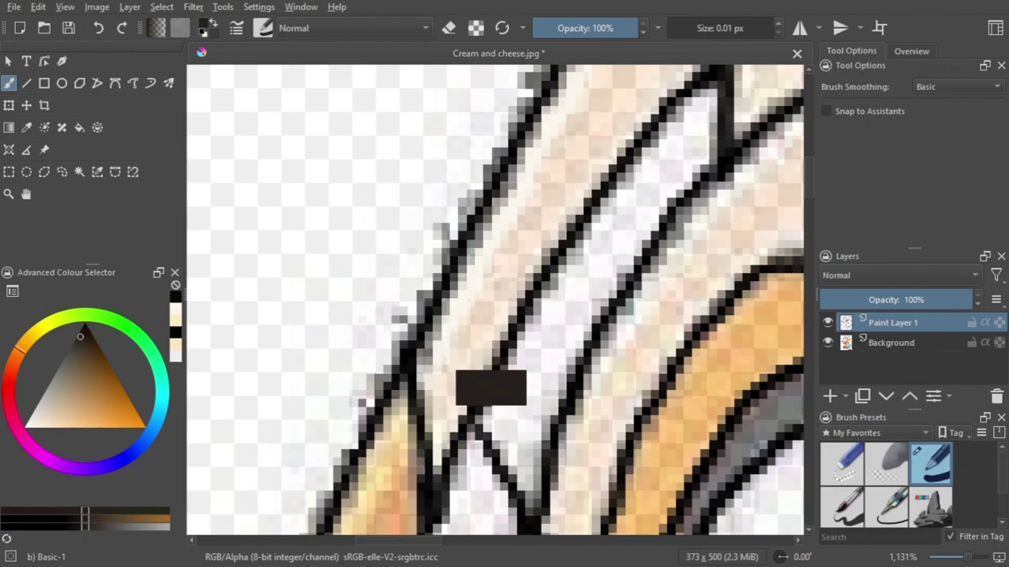
mouse_move(545, 102)
mouse_down()
mouse_move(548, 131)
mouse_move(457, 298)
mouse_up()
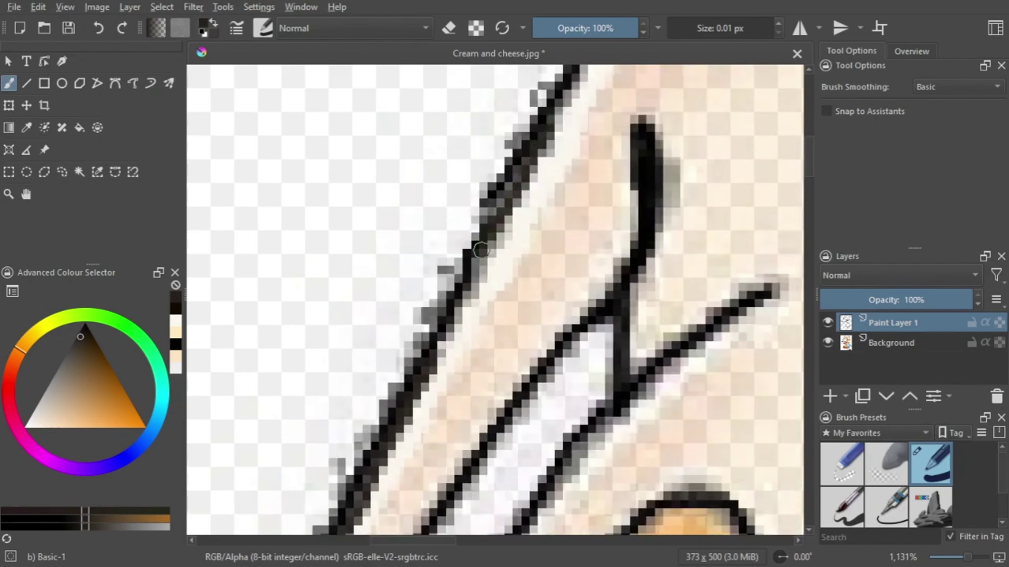
drag(559, 130, 513, 277)
drag(680, 225, 441, 357)
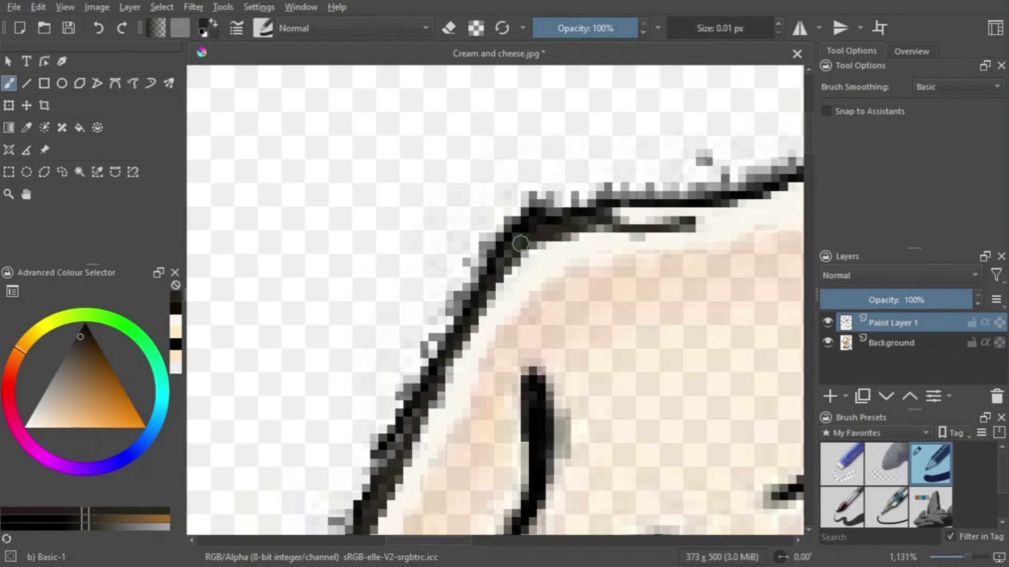
drag(516, 247, 611, 223)
- Paint cream along the inside of the ear outline with a small touch-up
scroll(567, 264, down, 3)
scroll(566, 264, up, 3)
scroll(556, 260, up, 1)
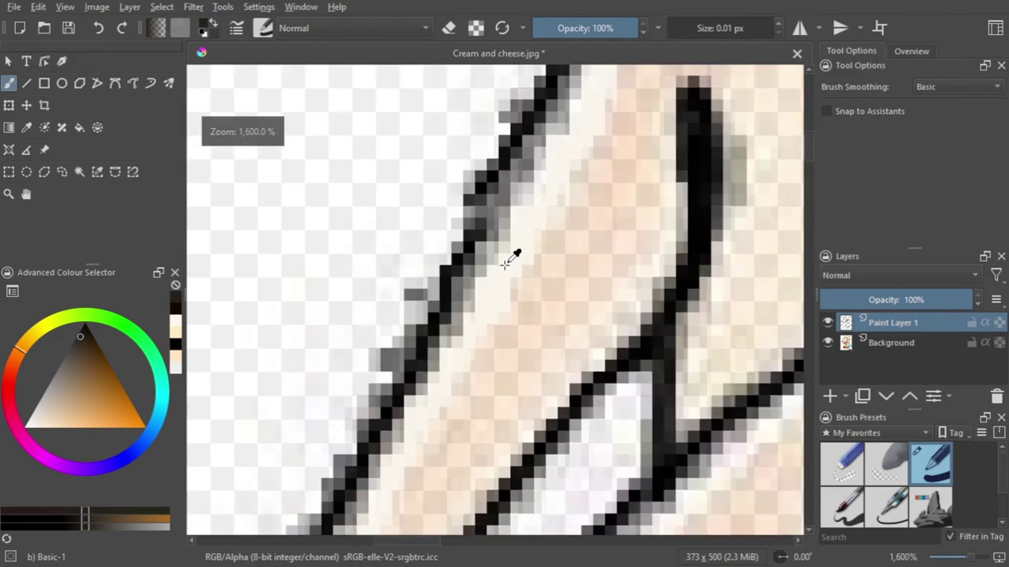
ctrl+click(514, 239)
key(f)
key(b)
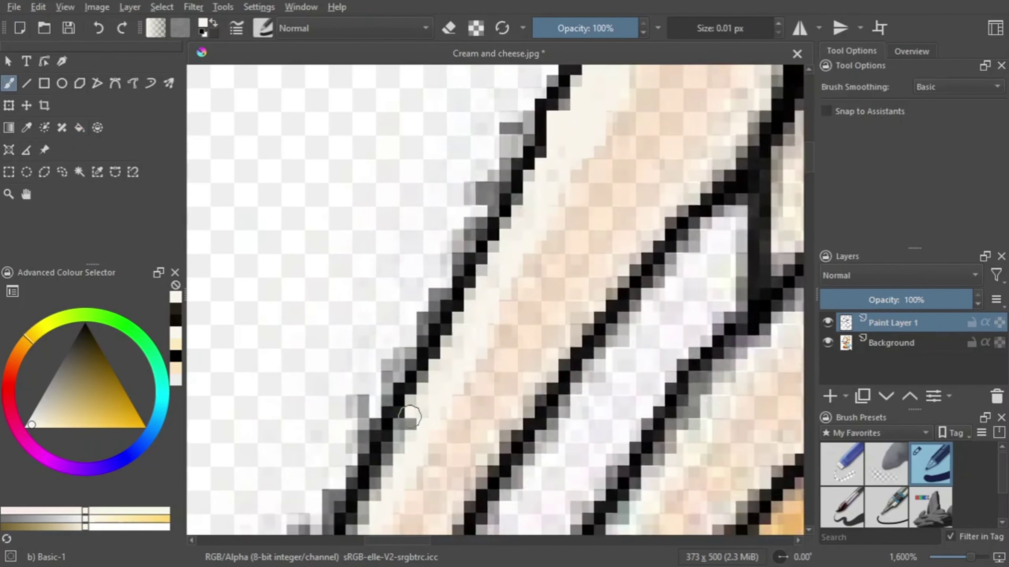
scroll(696, 148, down, 3)
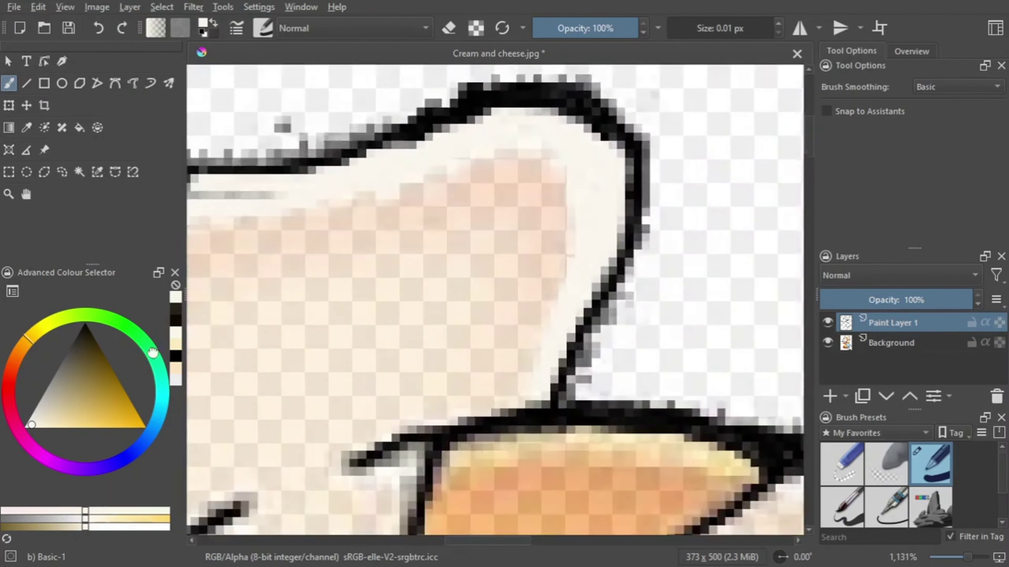
scroll(405, 158, up, 4)
scroll(484, 239, down, 1)
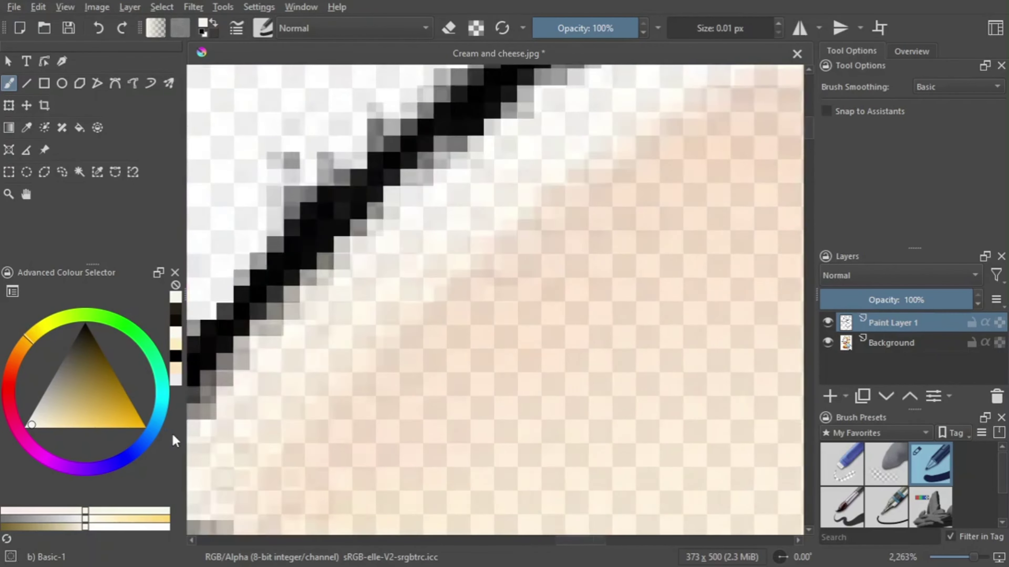
mouse_move(658, 104)
mouse_down()
mouse_move(444, 163)
mouse_move(198, 383)
mouse_up()
drag(671, 126, 746, 169)
- Move along the ear and add a short cream stroke near the outline
scroll(745, 169, up, 1)
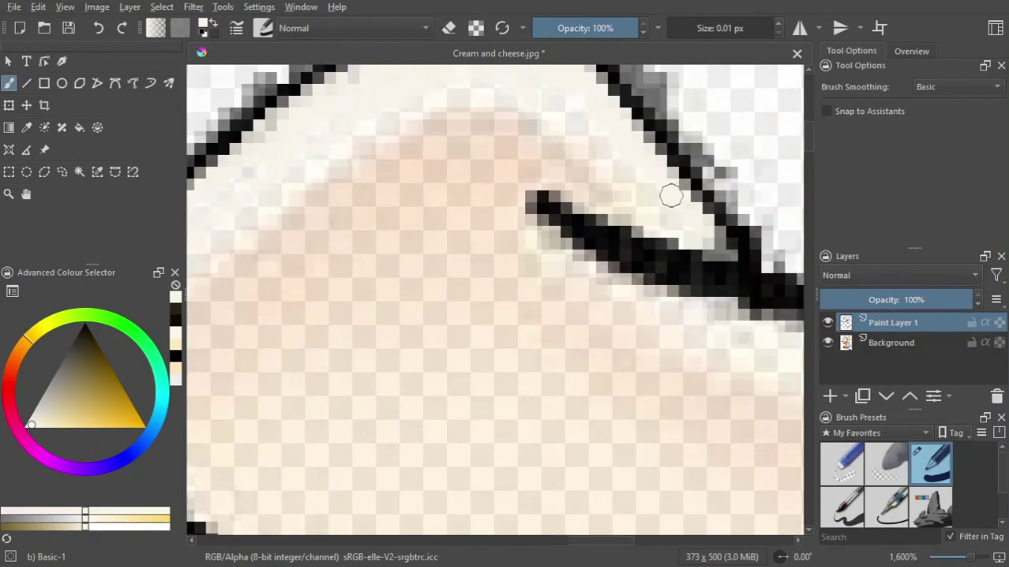
scroll(671, 194, down, 2)
mouse_move(545, 360)
mouse_down()
mouse_move(353, 103)
mouse_move(460, 156)
mouse_up()
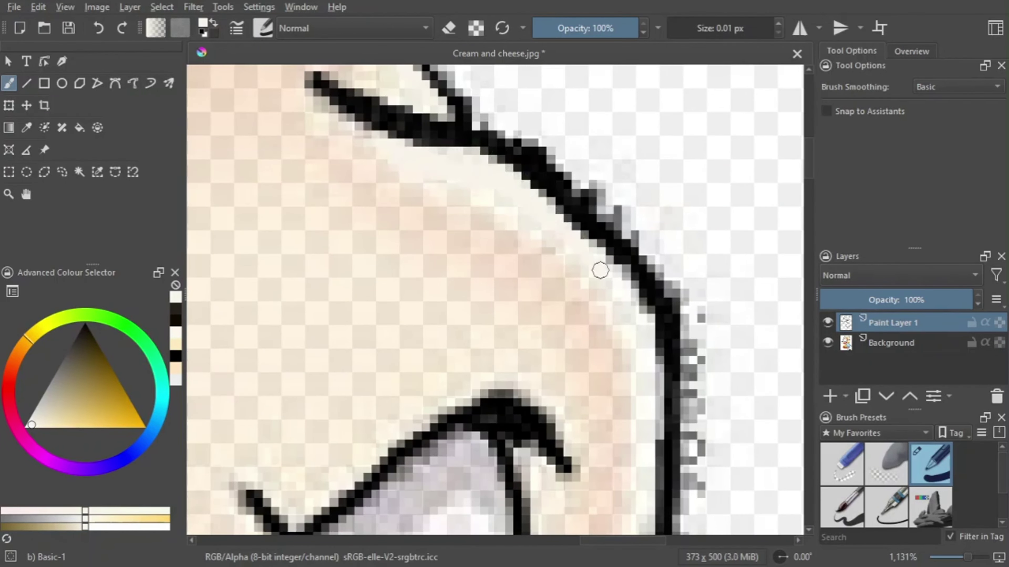
drag(617, 386, 623, 205)
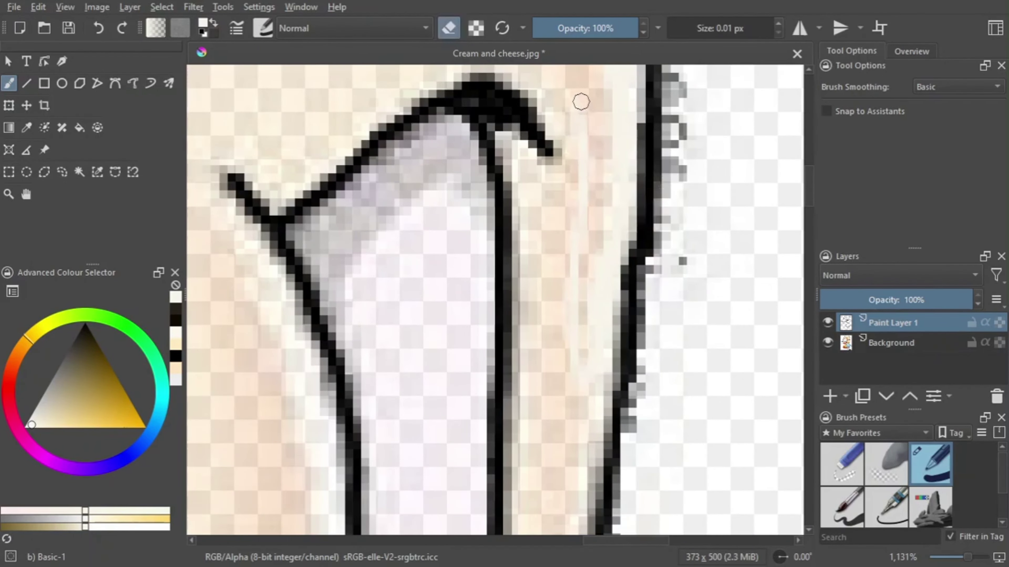
scroll(581, 99, down, 2)
drag(582, 120, 579, 248)
scroll(579, 248, down, 4)
- Fill the rabbit's face with flat peach sampled from the drawing
ctrl+click(363, 149)
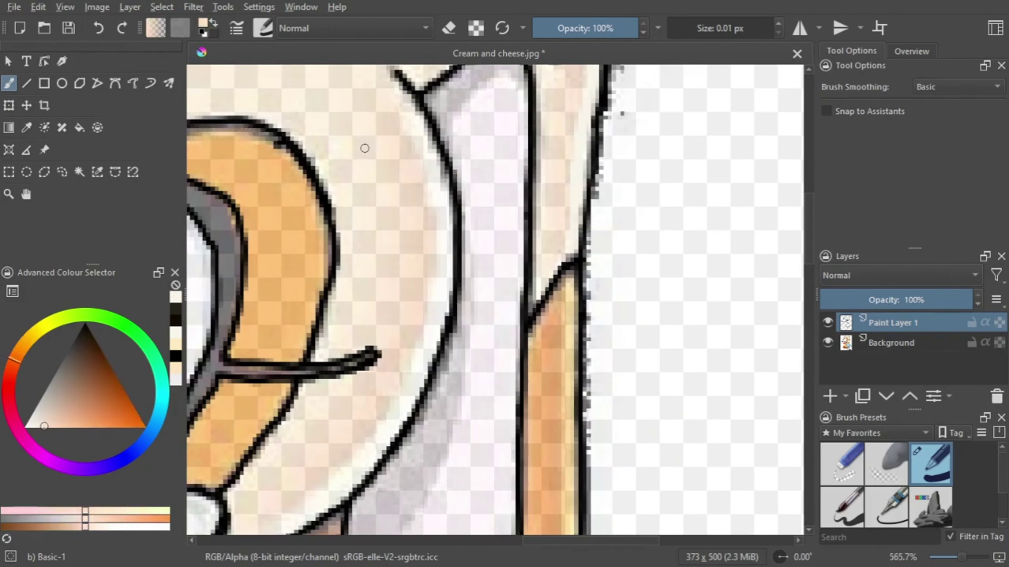
key(f)
click(691, 266)
scroll(691, 266, up, 2)
- Fill the inner left ear and top ear orange, plus peach and orange cheek strips
click(413, 338)
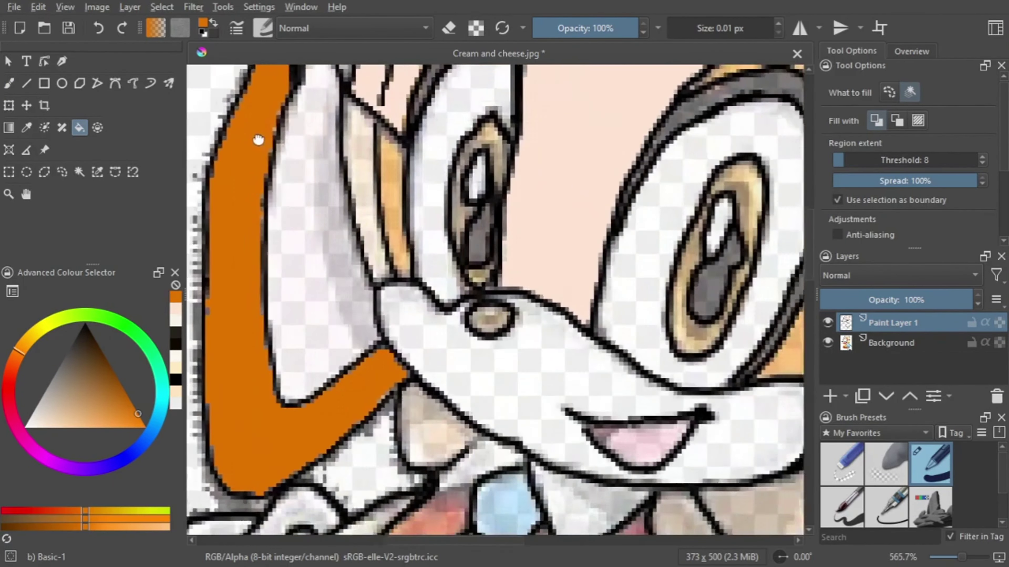
click(714, 254)
click(749, 157)
click(498, 314)
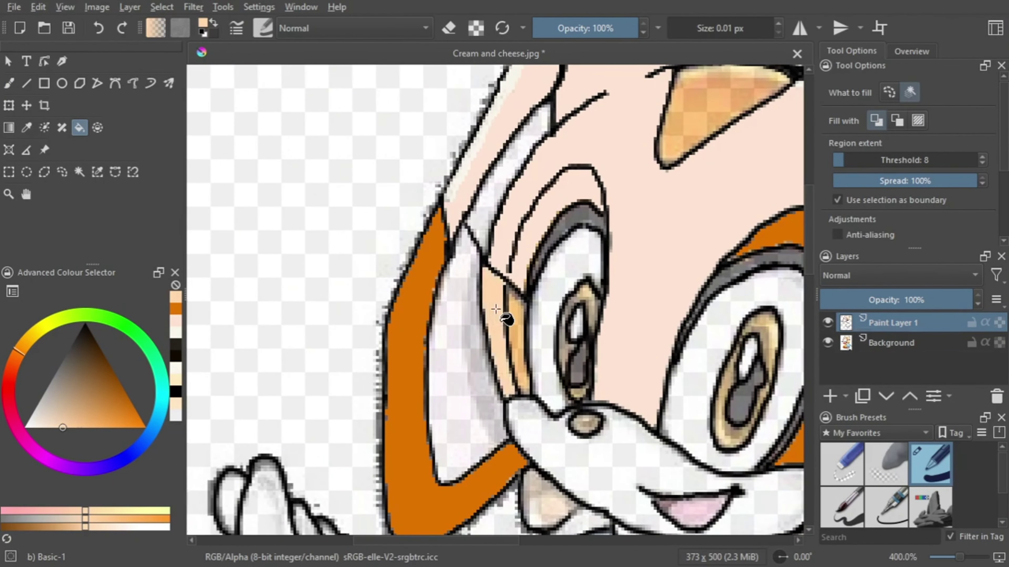
click(516, 317)
scroll(515, 318, up, 4)
key(d)
key(b)
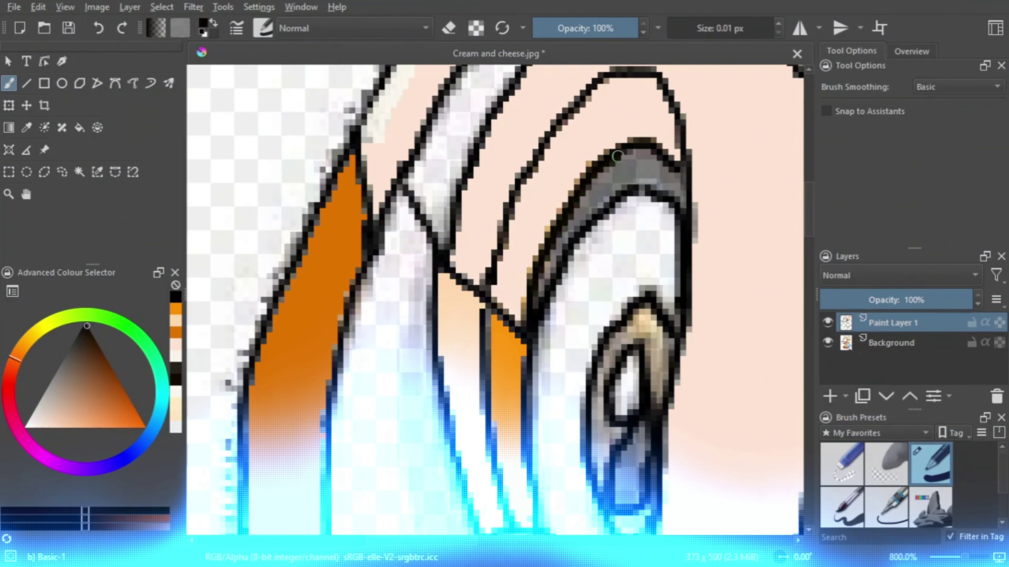
- Fill the grey ear band with black and the ear interior with white
key(f)
click(542, 294)
key(b)
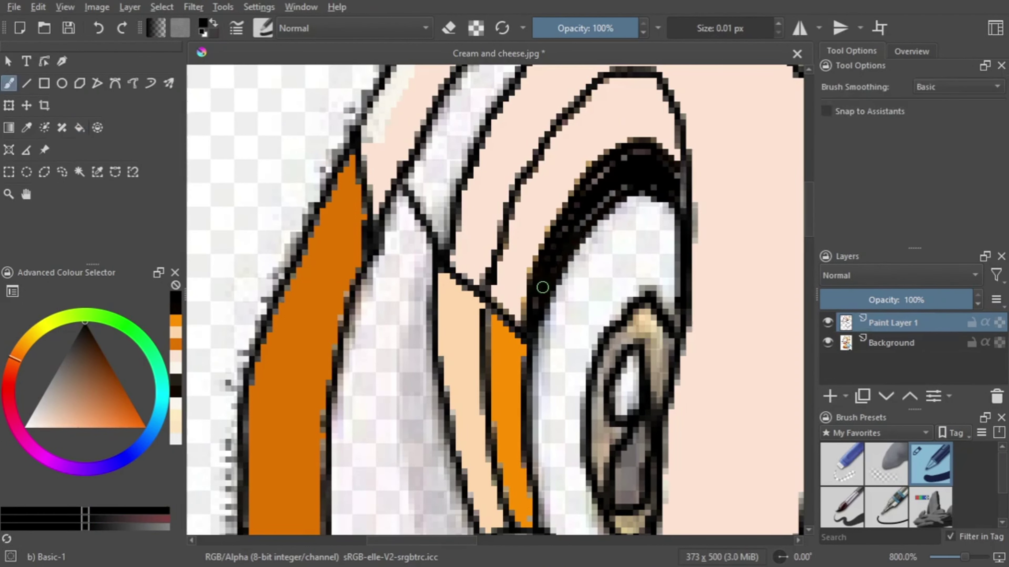
key(f)
key(x)
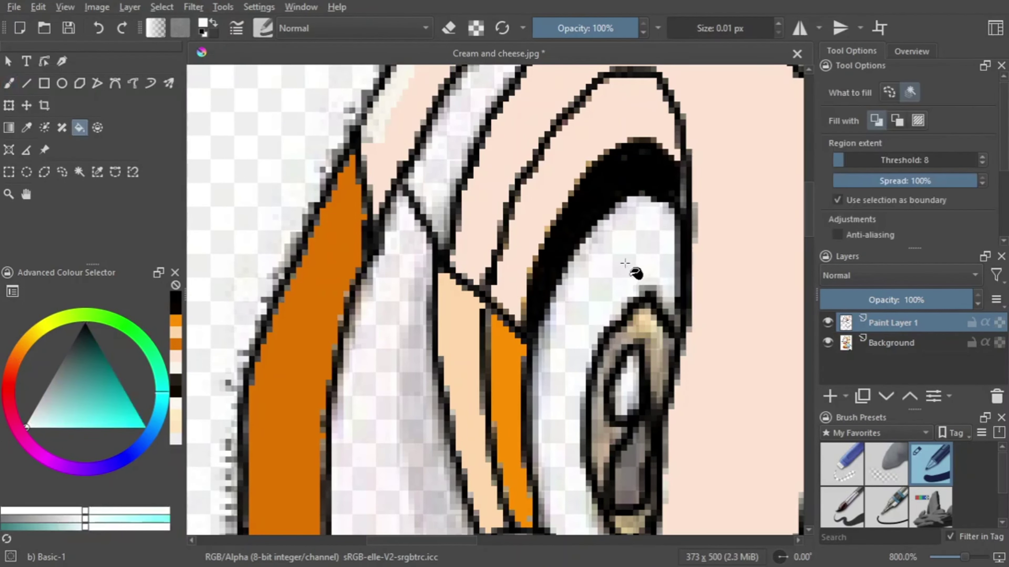
click(637, 274)
drag(637, 274, 593, 155)
key(b)
- Paint the left eye's iris in tan and lighter tan, darkening its lower part
ctrl+click(611, 203)
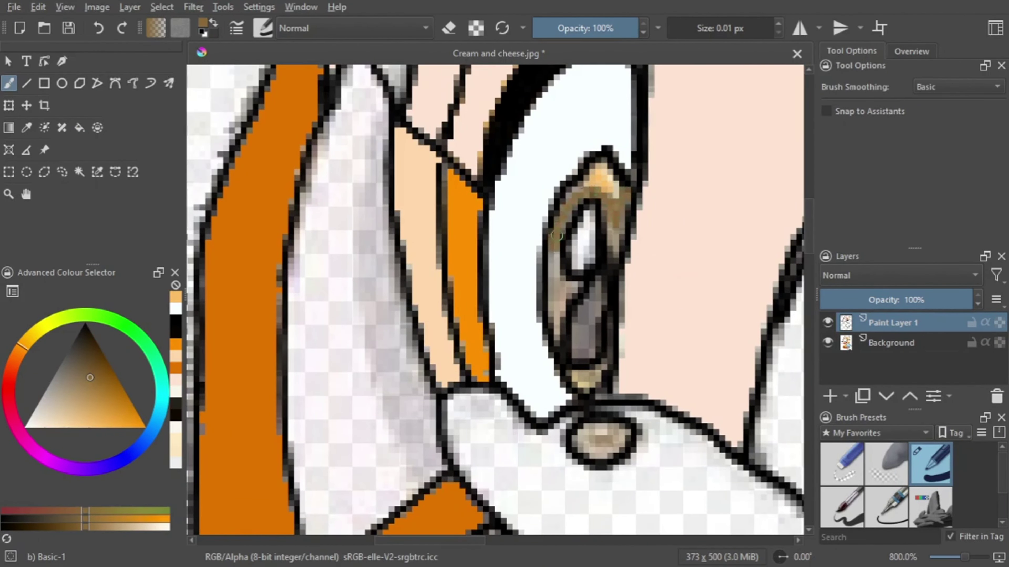
drag(556, 235, 561, 304)
ctrl+click(600, 176)
drag(596, 180, 574, 192)
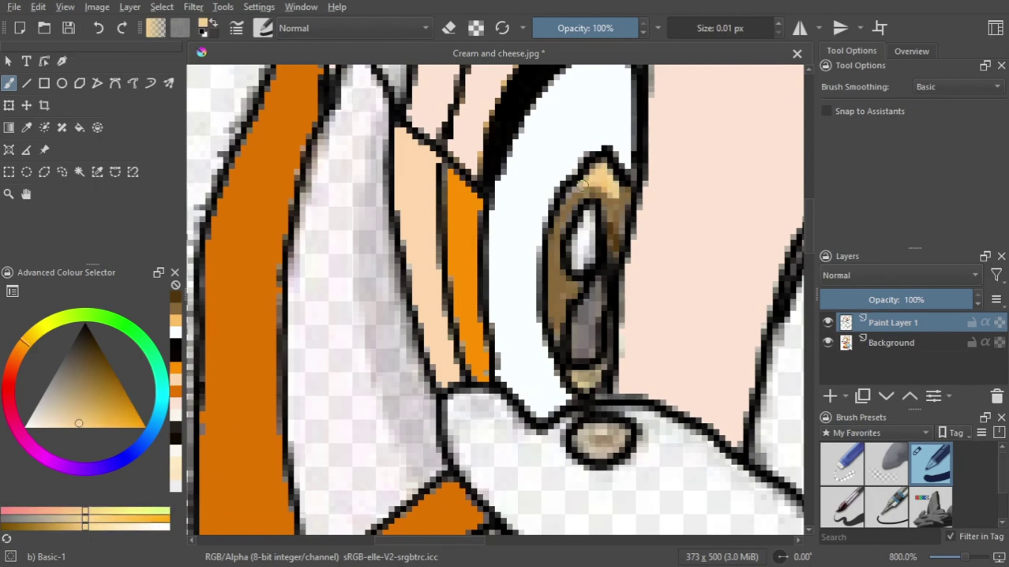
ctrl+click(612, 337)
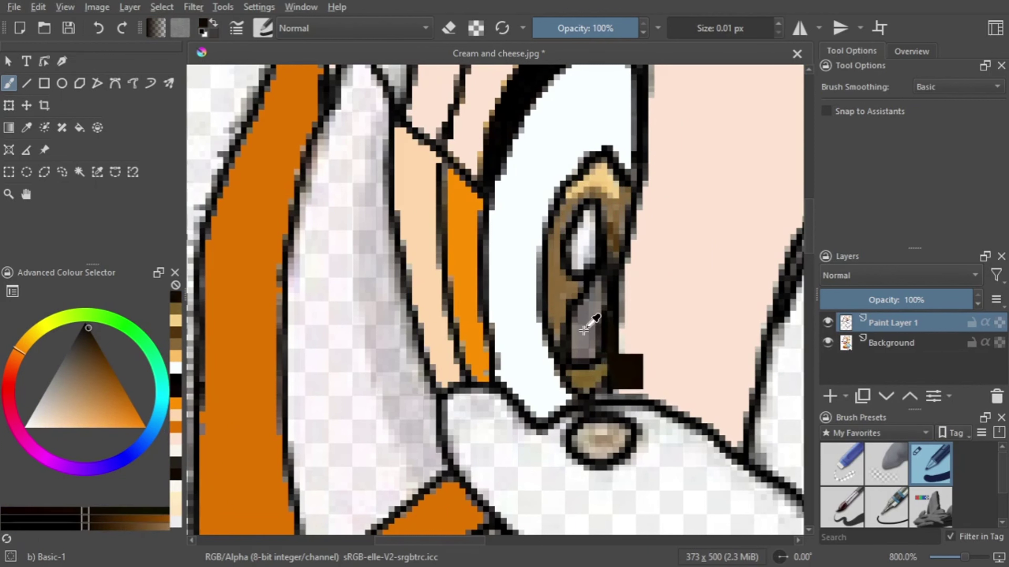
drag(583, 349, 593, 326)
ctrl+click(578, 217)
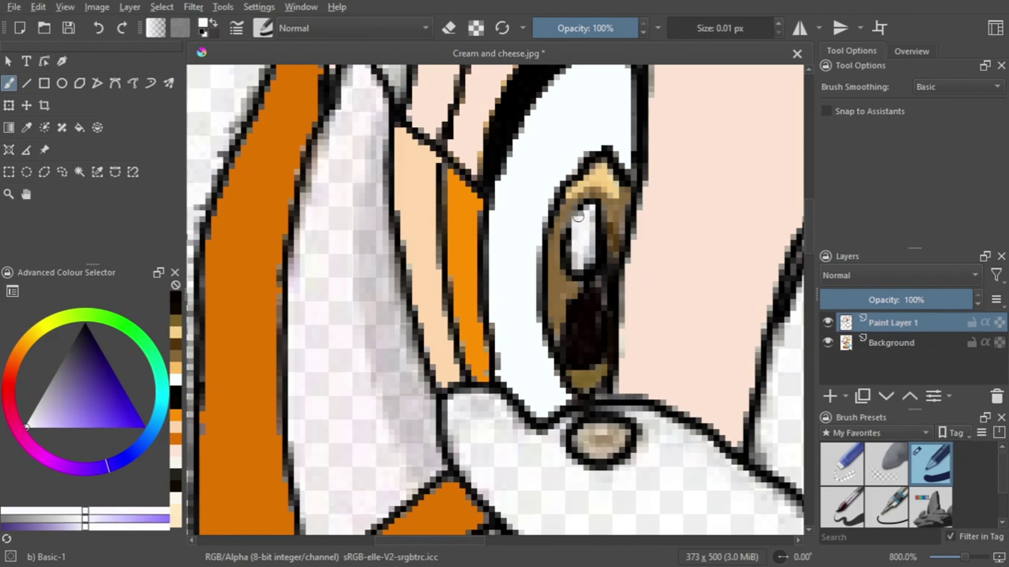
- Undo the last pupil stroke, resample dark brown and black, and zoom out
key(ctrl+z)
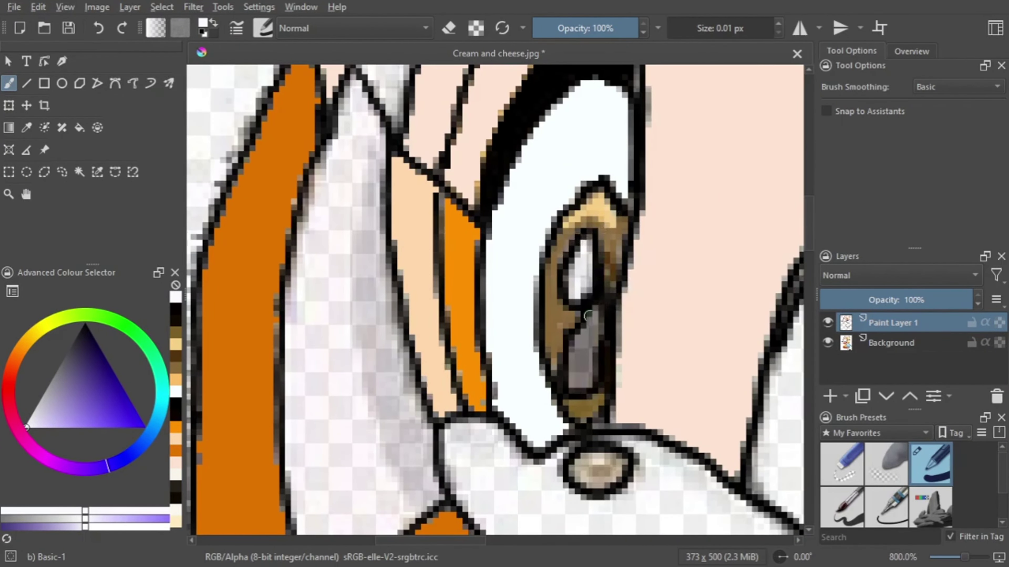
ctrl+click(598, 316)
ctrl+click(504, 181)
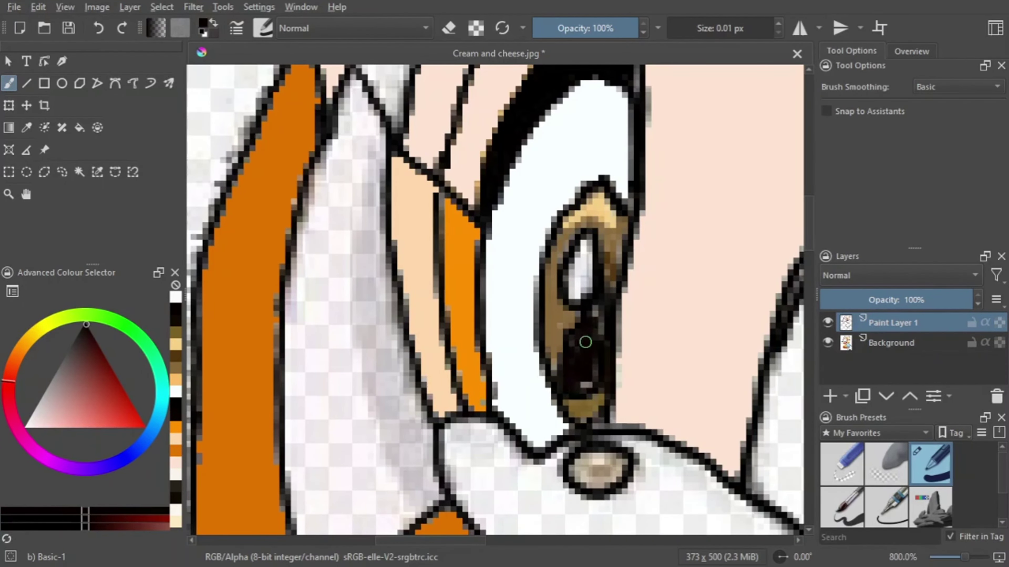
key(2)
scroll(564, 397, up, 5)
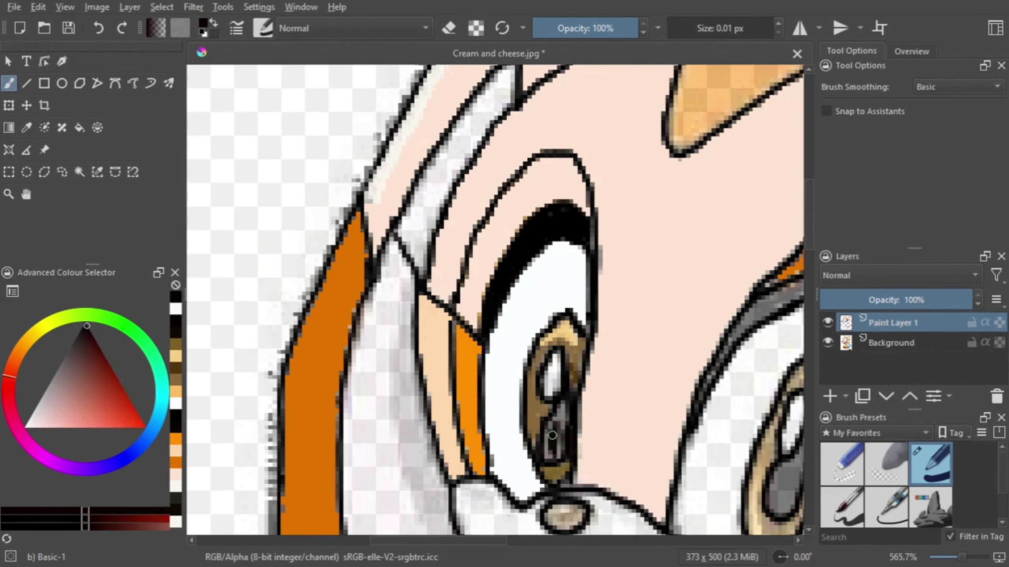
- Erase stray paint along the right eye's outline
key(x)
key(e)
key(2)
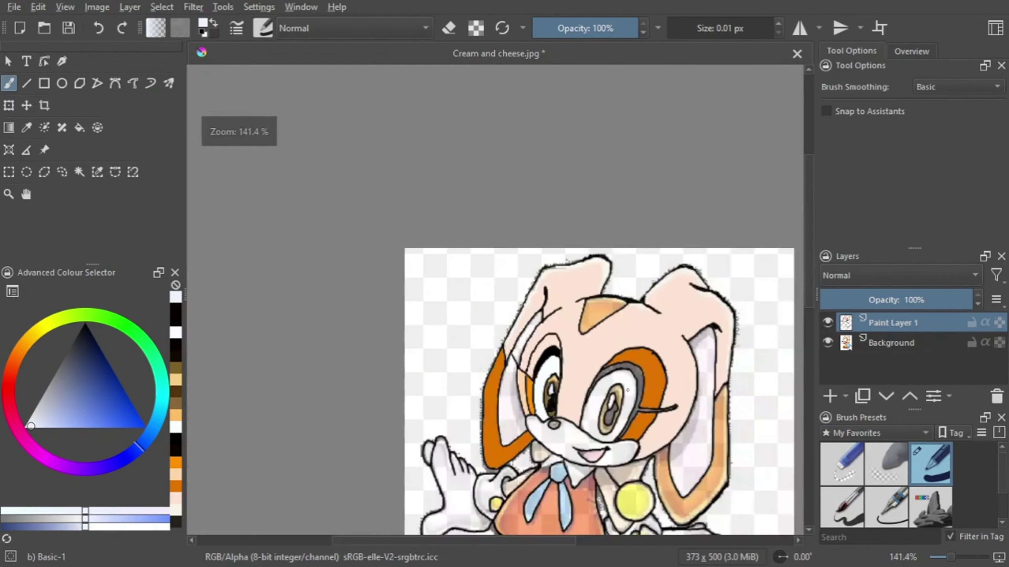
scroll(544, 334, up, 4)
scroll(543, 334, up, 2)
drag(544, 335, 572, 393)
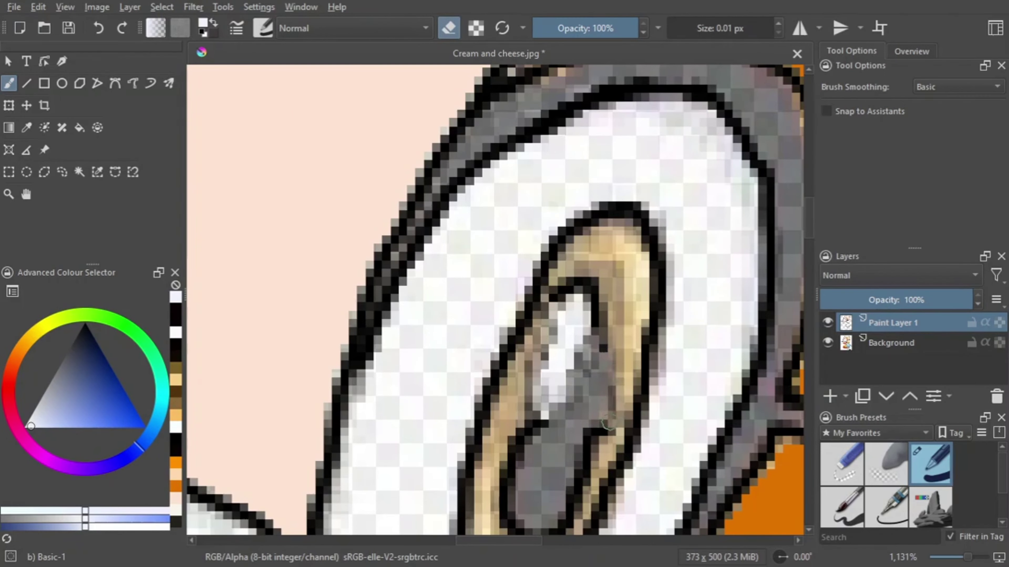
drag(610, 423, 517, 532)
scroll(516, 397, down, 3)
drag(587, 398, 594, 147)
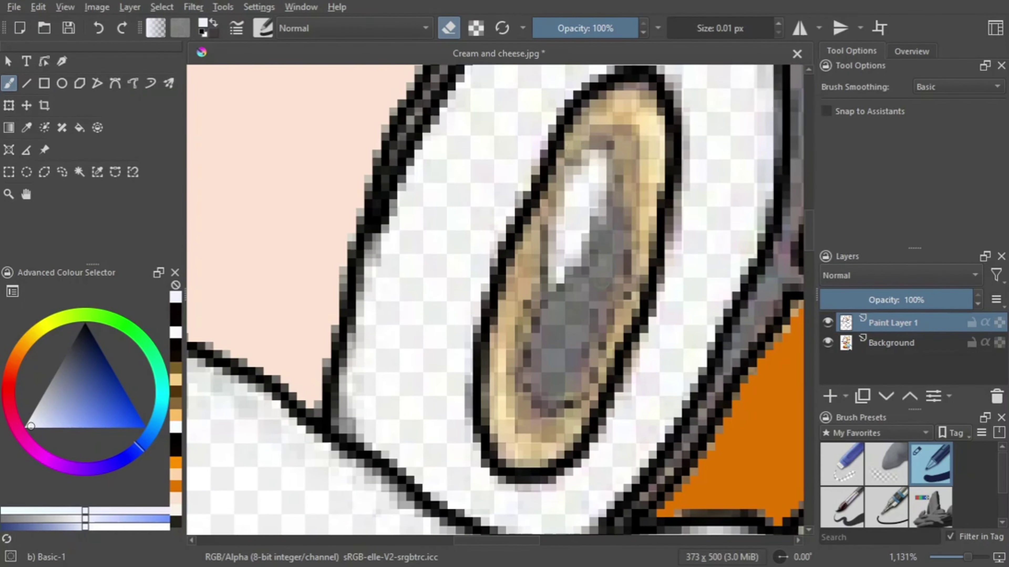
scroll(634, 266, up, 2)
- Paint and enlarge a bright white highlight in the eye
key(e)
mouse_move(683, 155)
mouse_down()
mouse_move(646, 227)
mouse_move(720, 176)
mouse_move(626, 238)
mouse_move(713, 354)
mouse_move(655, 496)
mouse_move(714, 418)
mouse_move(691, 513)
mouse_up()
scroll(736, 368, down, 1)
scroll(691, 512, down, 4)
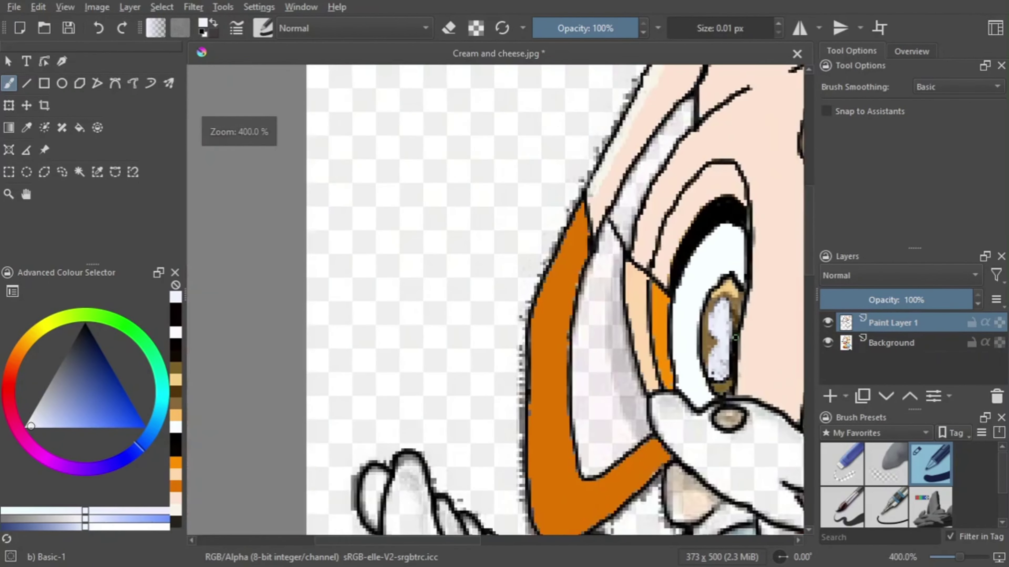
scroll(637, 315, up, 2)
scroll(540, 164, up, 2)
mouse_move(540, 164)
mouse_down()
mouse_move(518, 214)
mouse_move(528, 87)
mouse_move(545, 218)
mouse_up()
- Darken the left eye's pupil with dark red-black paint
ctrl+click(522, 234)
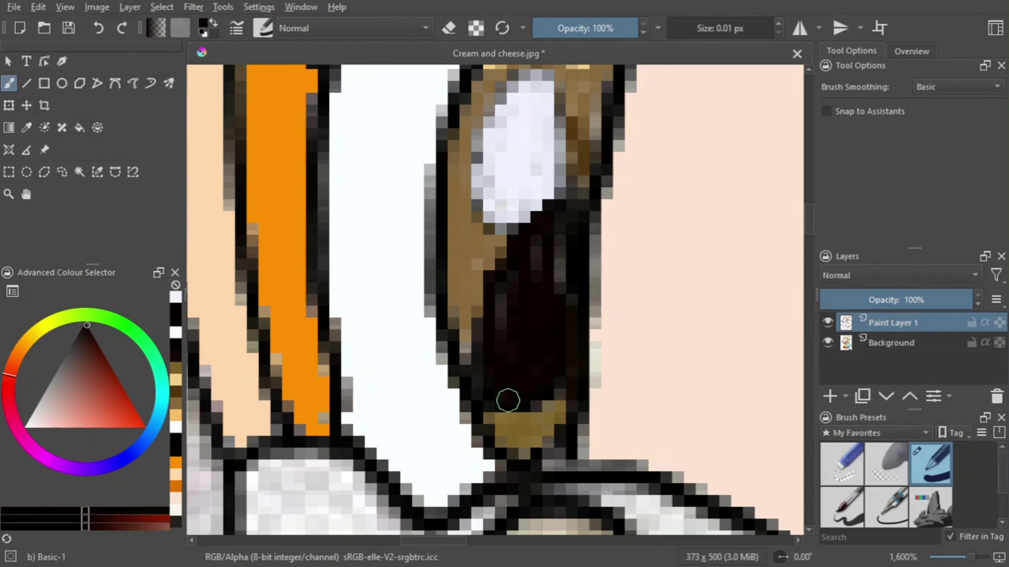
scroll(524, 302, down, 5)
scroll(349, 266, up, 3)
key(e)
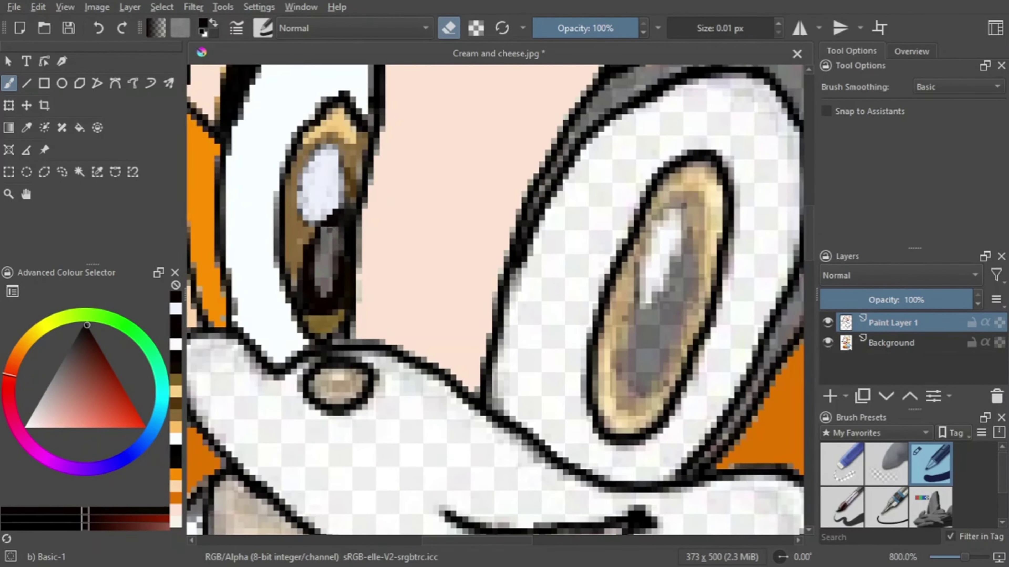
mouse_move(314, 277)
mouse_down()
mouse_move(387, 318)
mouse_move(393, 278)
mouse_up()
key(e)
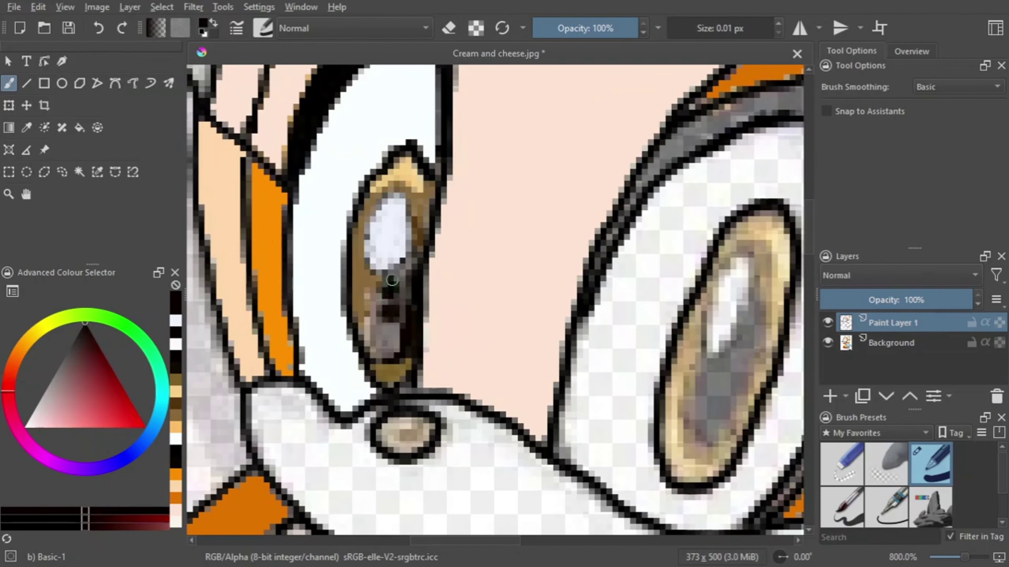
ctrl+click(401, 353)
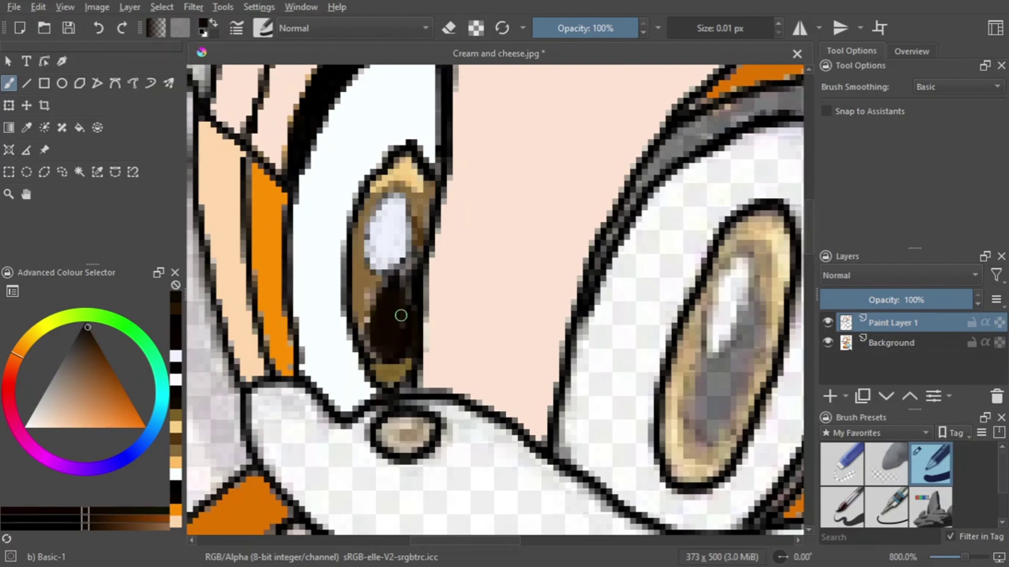
ctrl+click(392, 258)
- Paint a light bluish-white highlight in the right eye
ctrl+click(362, 321)
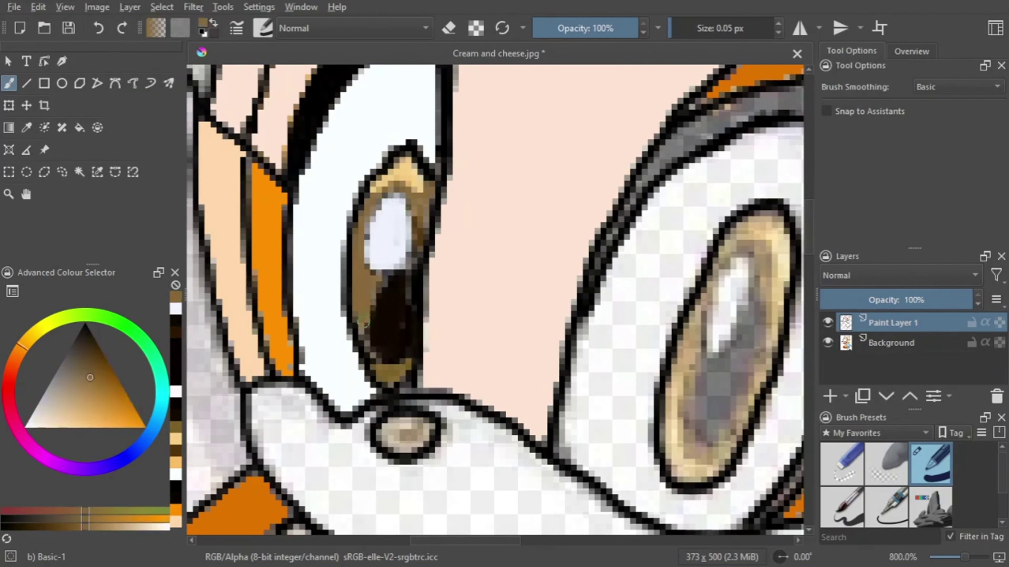
scroll(457, 338, down, 3)
scroll(439, 299, up, 3)
ctrl+click(488, 261)
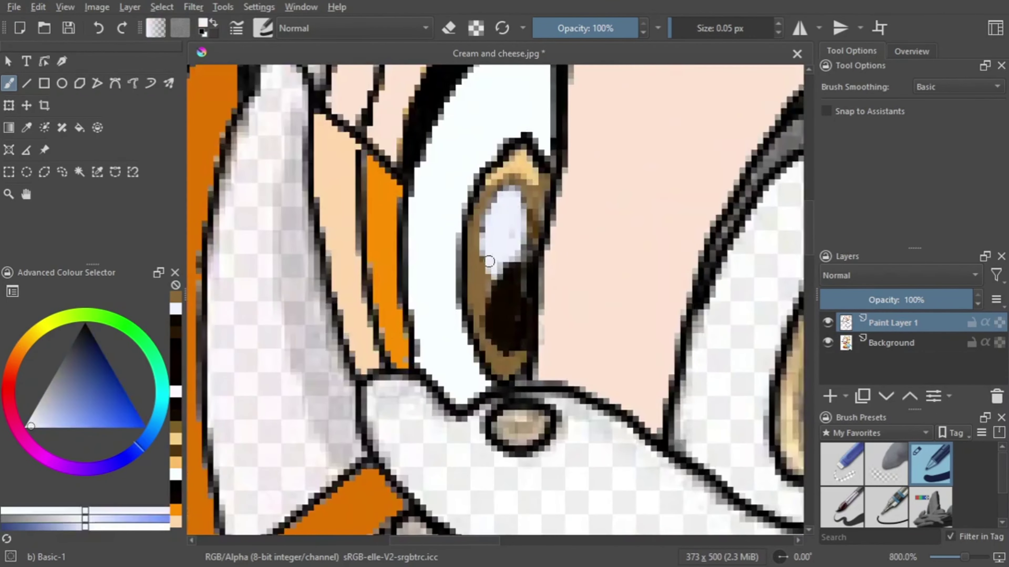
drag(653, 350, 338, 295)
mouse_move(502, 300)
mouse_down()
mouse_move(521, 212)
mouse_move(552, 217)
mouse_move(546, 278)
mouse_up()
- Fill the right eye's pupil with dark brown beside the highlight
ctrl+click(550, 254)
drag(532, 322, 544, 282)
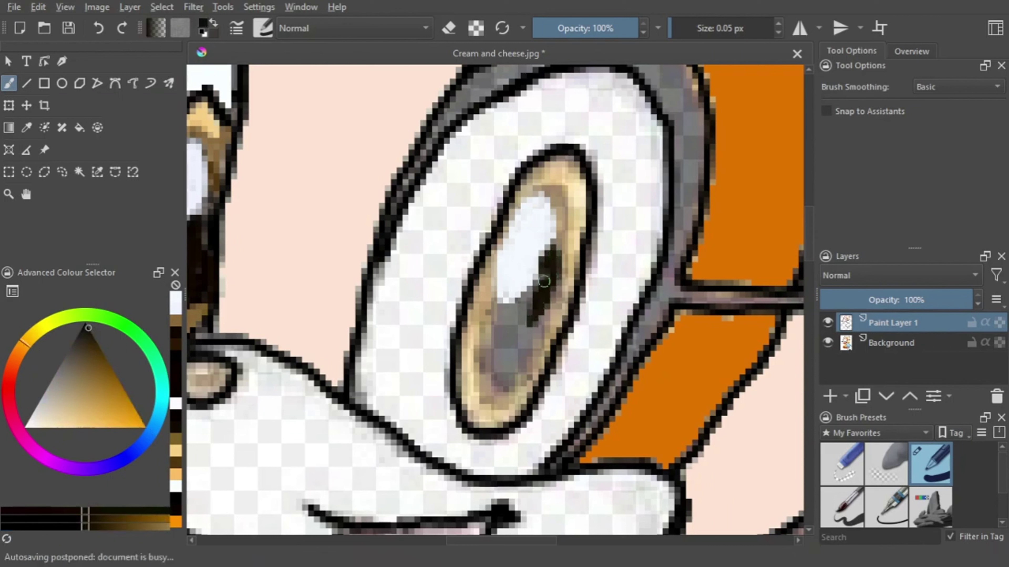
drag(494, 357, 526, 320)
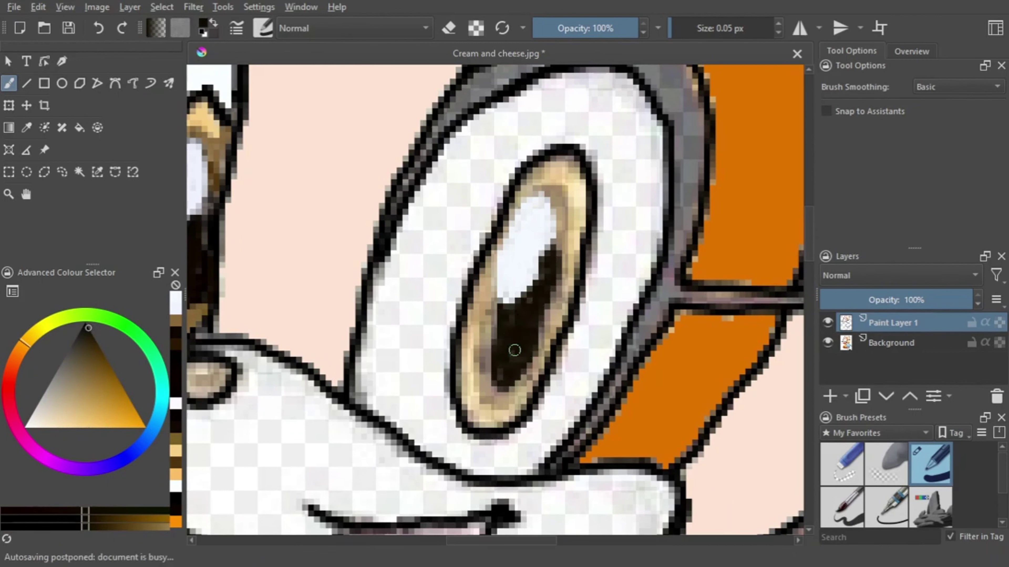
- Shade the iris orange-gold, with dark brown lower-left and gold up the right side
ctrl+click(478, 302)
drag(483, 274, 476, 334)
drag(475, 377, 468, 397)
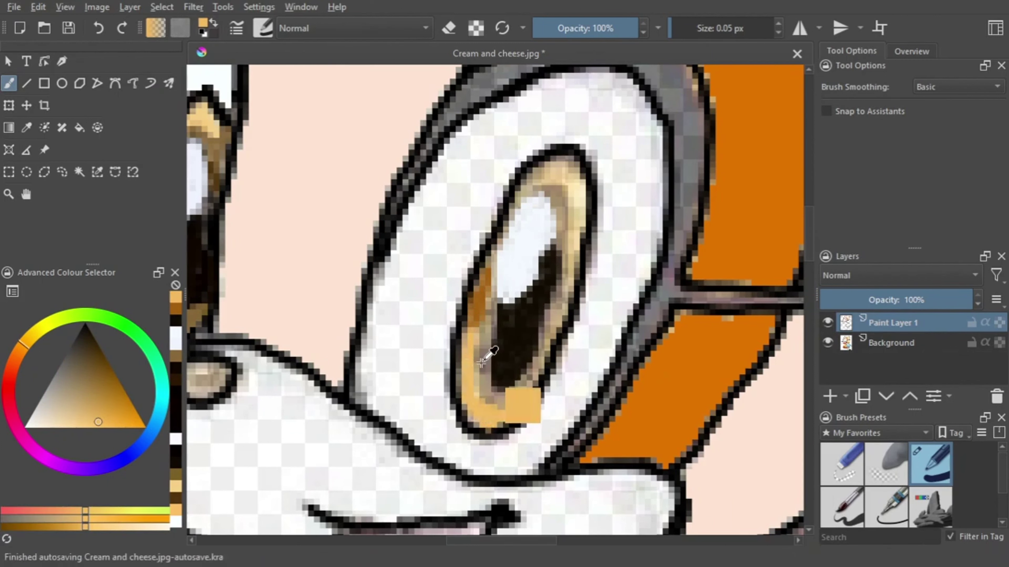
ctrl+click(516, 357)
drag(488, 314, 483, 342)
mouse_move(480, 378)
mouse_down()
mouse_move(492, 397)
mouse_move(477, 366)
mouse_move(512, 413)
mouse_up()
ctrl+click(551, 327)
ctrl+click(570, 271)
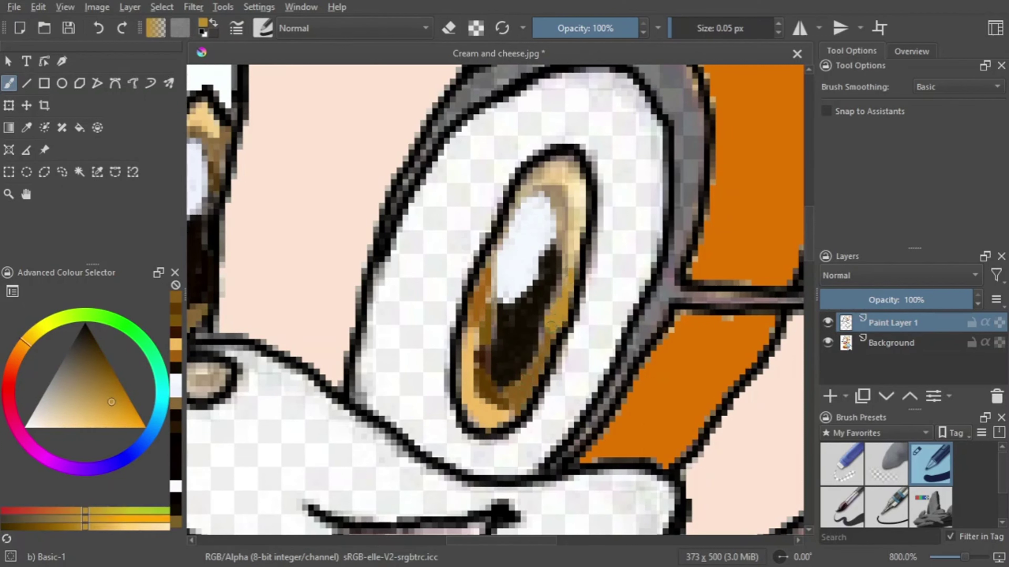
drag(580, 269, 566, 185)
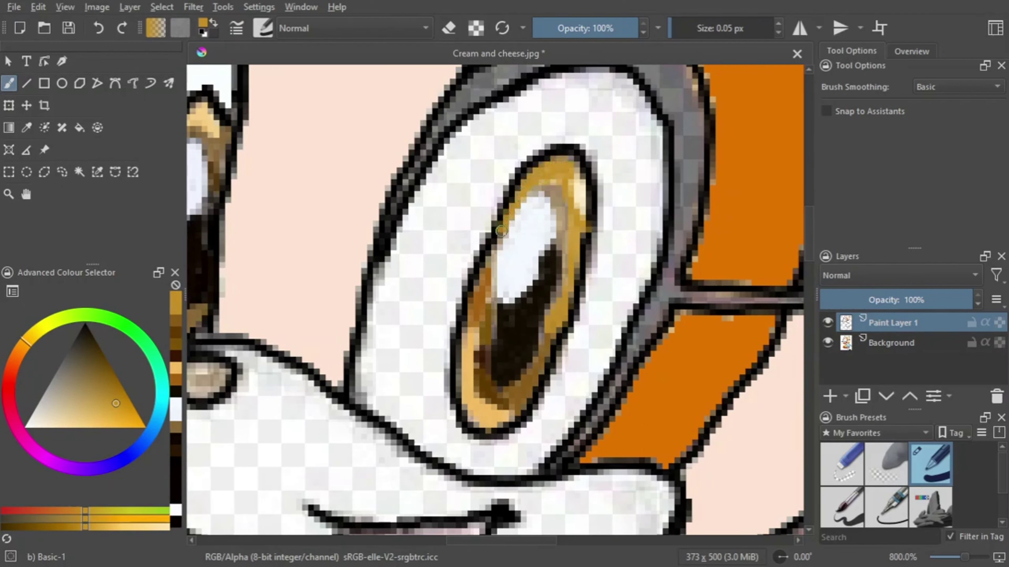
- Erase stray paint, then add brown and light strokes on the iris rim
ctrl+click(501, 230)
scroll(501, 231, down, 5)
scroll(509, 210, up, 6)
key(e)
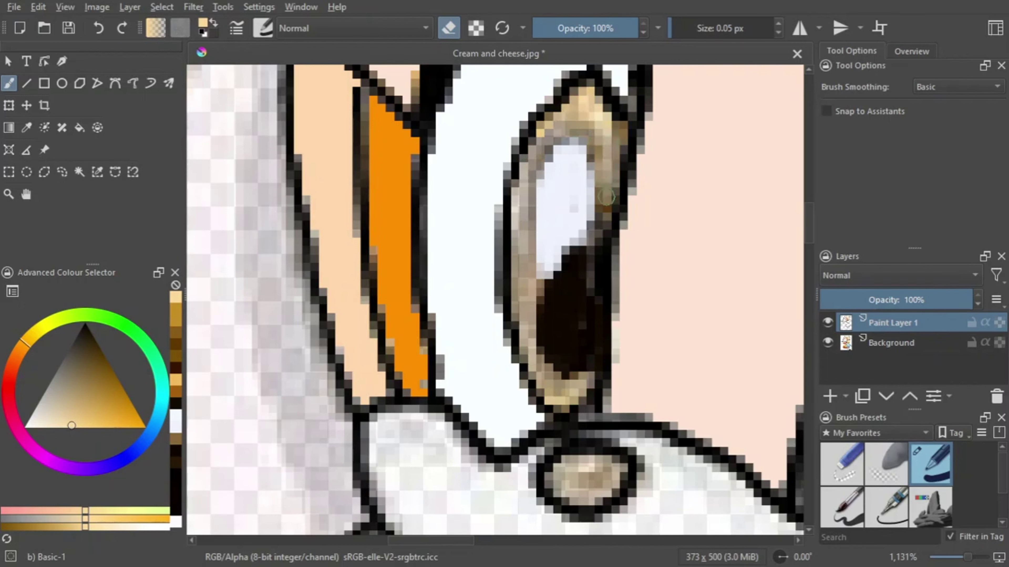
key(e)
ctrl+click(524, 274)
drag(525, 262, 520, 290)
ctrl+click(534, 270)
drag(516, 223, 517, 167)
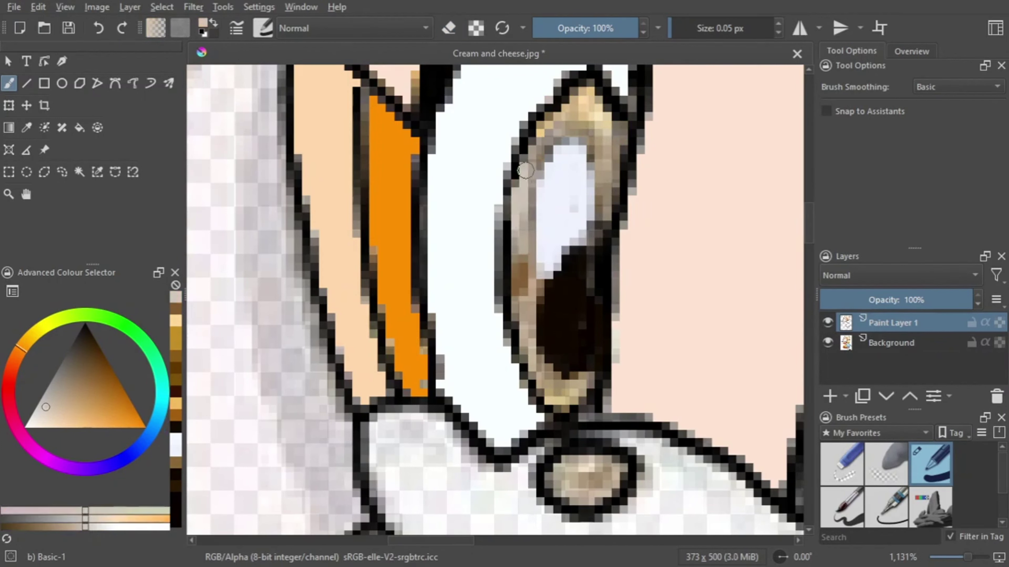
- Touch up the iris's lower-left, right and top rims in brown, gold and darker shades
ctrl+click(525, 316)
drag(515, 299, 558, 381)
ctrl+click(568, 393)
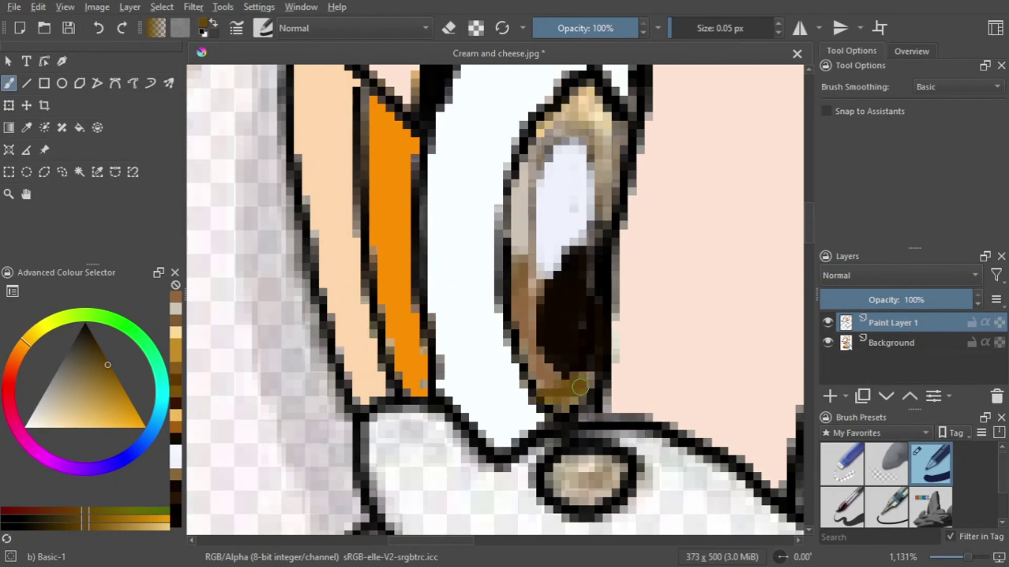
ctrl+click(606, 170)
drag(606, 167, 605, 219)
ctrl+click(587, 127)
mouse_move(556, 132)
mouse_down()
mouse_move(602, 127)
mouse_move(631, 159)
mouse_up()
ctrl+click(528, 170)
ctrl+click(620, 131)
drag(619, 123, 613, 187)
- Thicken the right eye's outline in black
scroll(618, 238, down, 3)
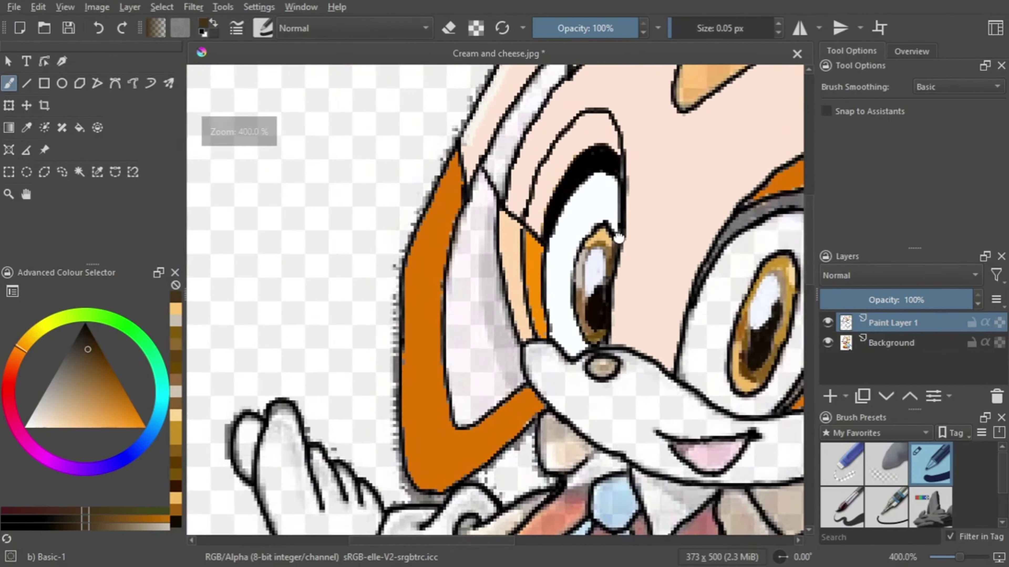
middle_click(618, 238)
ctrl+click(698, 226)
scroll(675, 279, up, 1)
drag(669, 367, 653, 407)
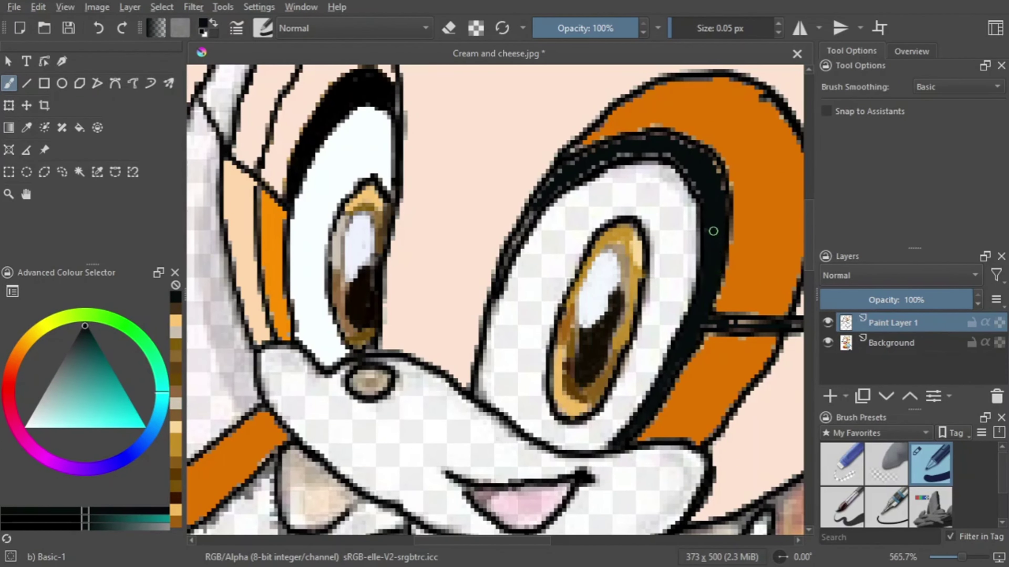
- Recolour the whisker dark red
scroll(713, 231, up, 1)
scroll(709, 286, up, 4)
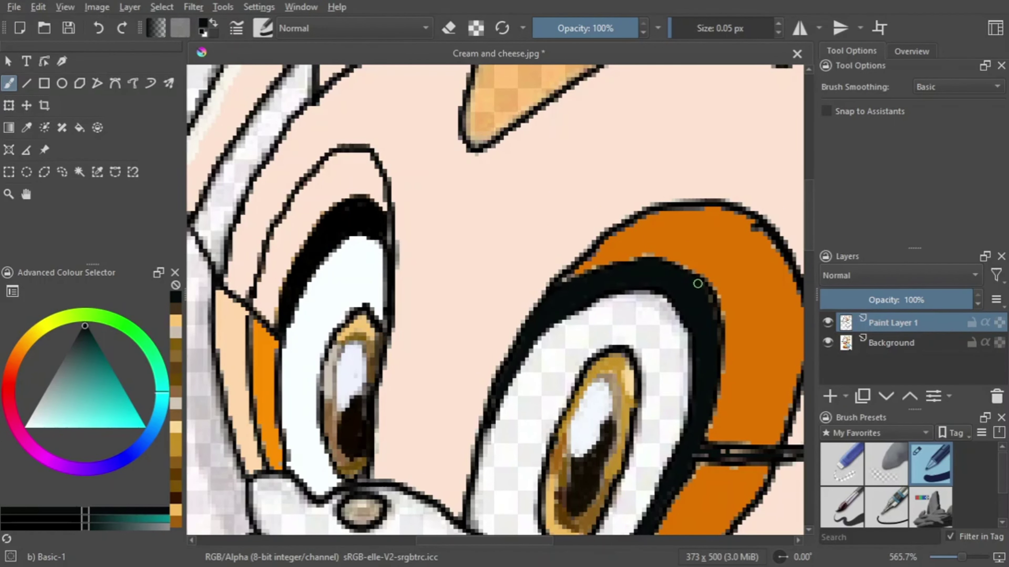
drag(700, 385, 543, 270)
key(e)
key(e)
ctrl+click(570, 341)
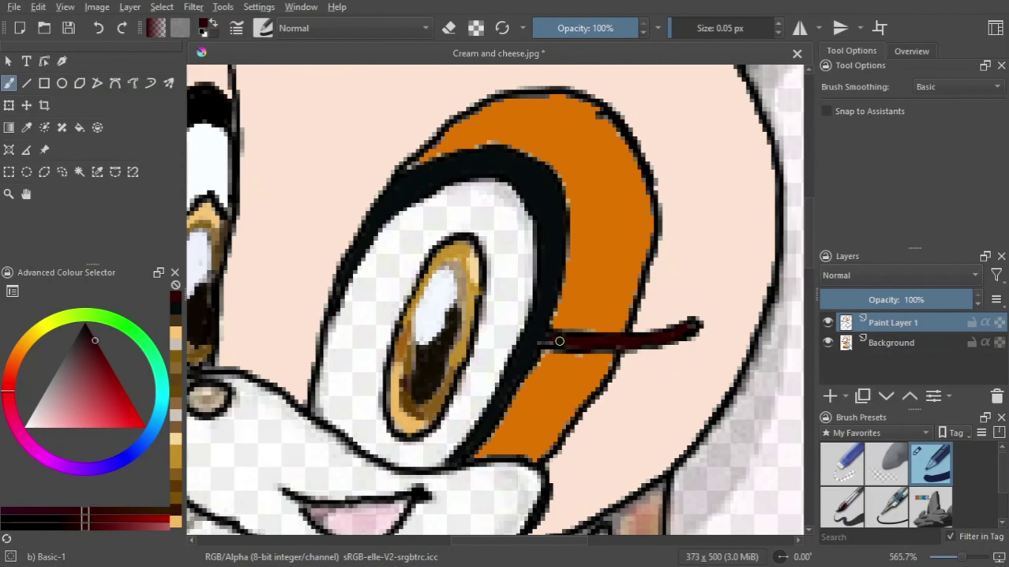
scroll(596, 334, down, 5)
scroll(574, 337, up, 8)
- Flood-fill the collar area tan, redoing it after two undone attempts
key(f)
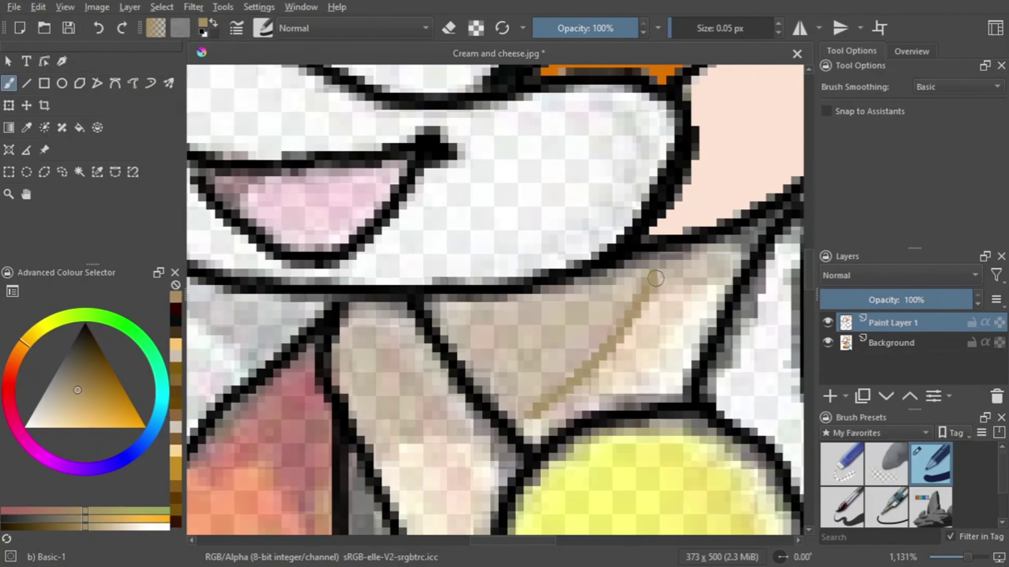
click(574, 337)
key(ctrl+z)
key(b)
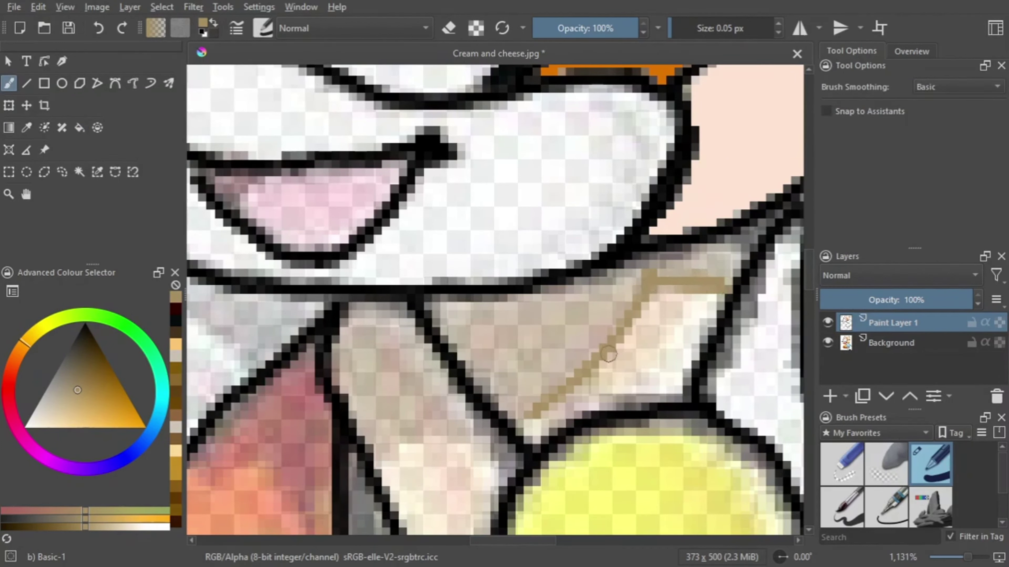
key(f)
click(551, 344)
key(ctrl+z)
key(b)
key(f)
click(581, 338)
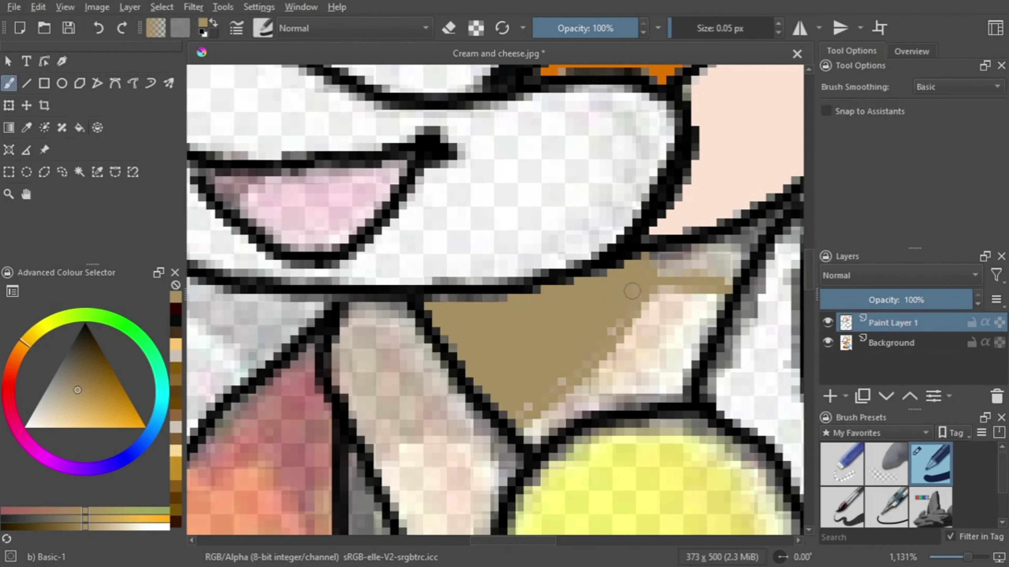
- Add a short grey-olive stroke and fill the collar region cream
ctrl+click(727, 250)
drag(731, 254, 728, 278)
ctrl+click(695, 309)
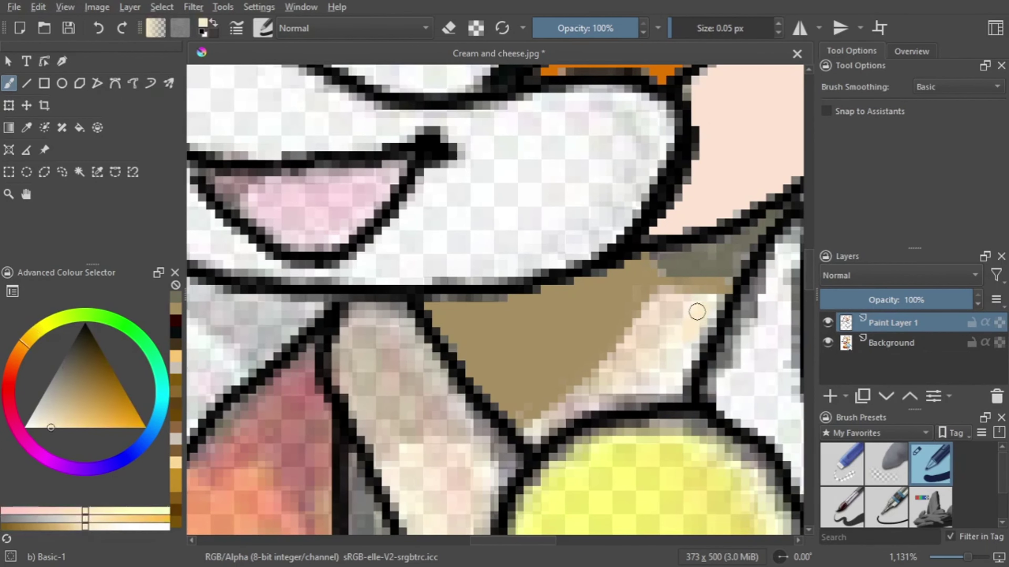
key(f)
click(677, 375)
key(b)
- Paint grey shading across the collar and sample a light collar colour
scroll(656, 327, left, 5)
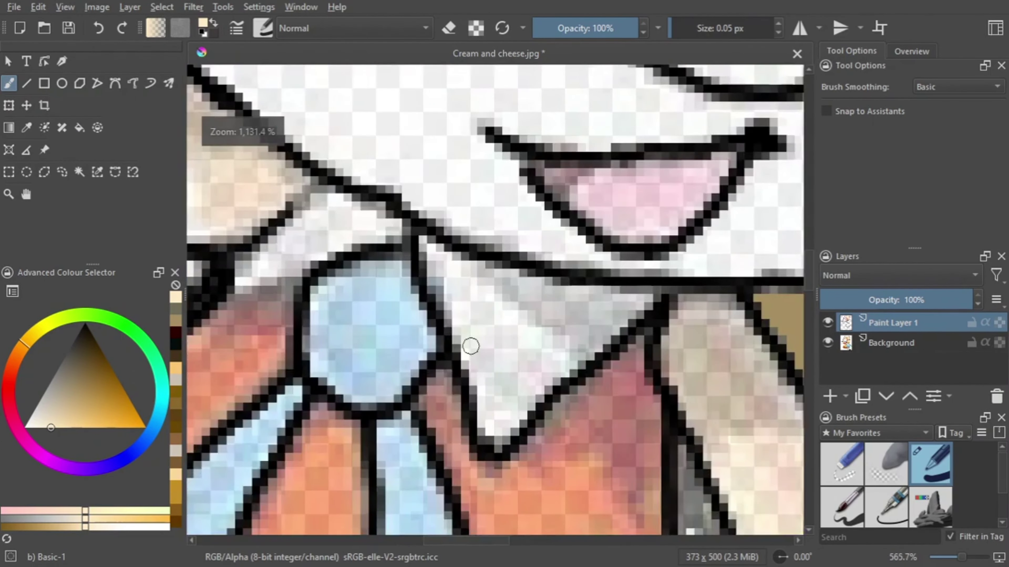
ctrl+click(605, 350)
mouse_move(476, 334)
mouse_down()
mouse_move(596, 286)
mouse_move(639, 302)
mouse_up()
ctrl+click(498, 331)
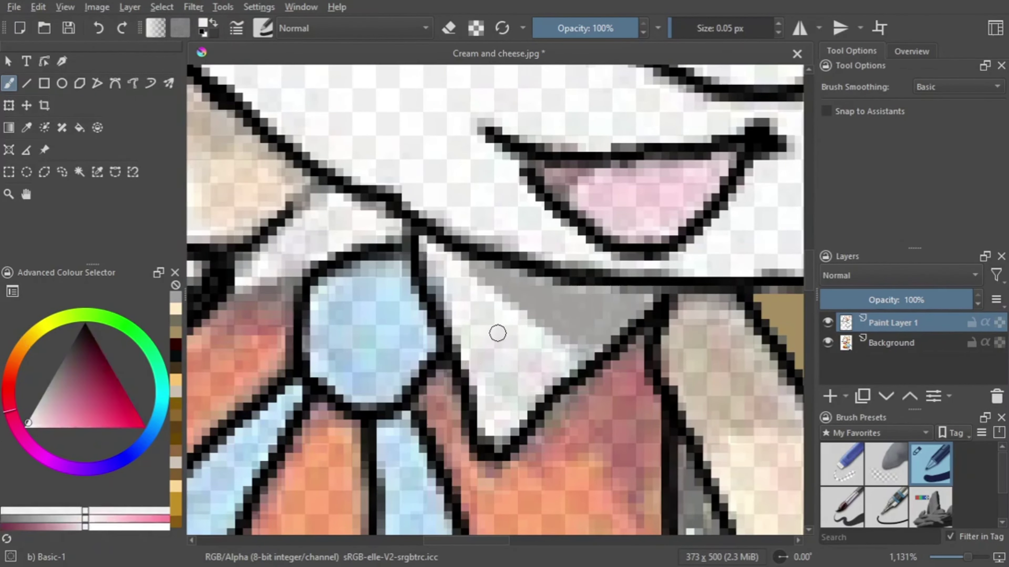
key(f)
scroll(469, 337, up, 3)
scroll(469, 338, left, 3)
key(b)
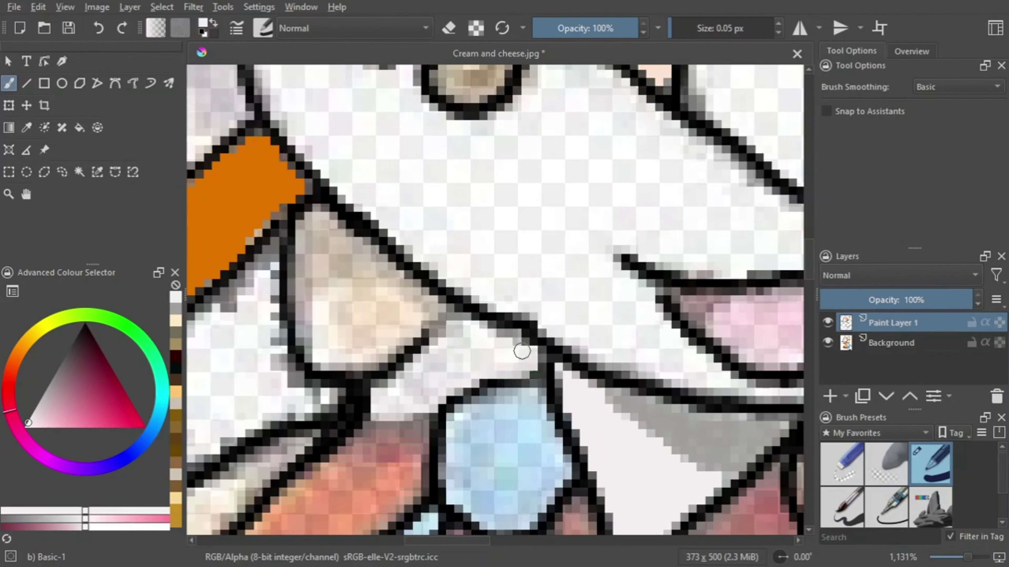
- Fill the neck area with the tan skin colour
key(f)
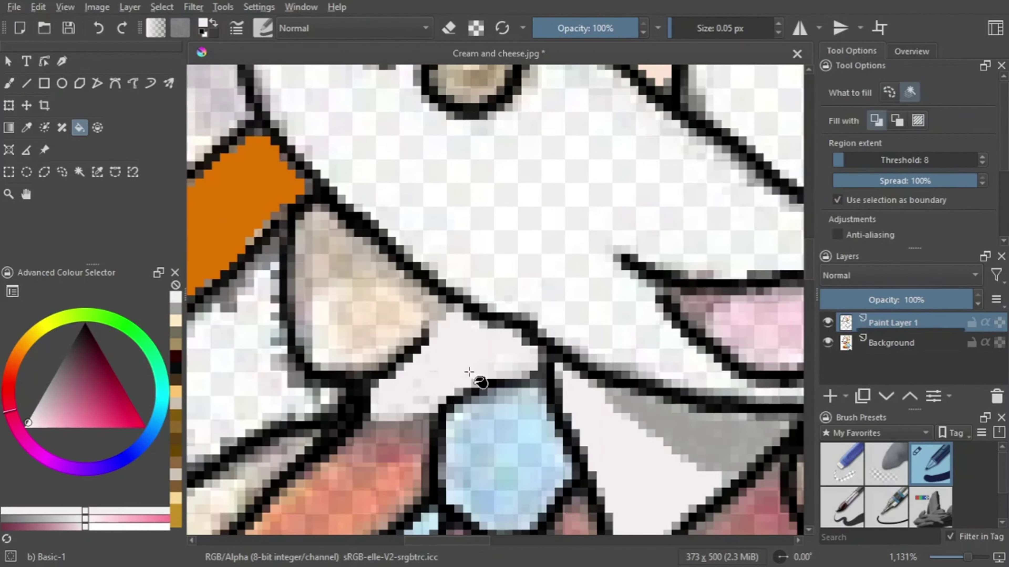
ctrl+click(367, 316)
click(352, 333)
scroll(476, 278, down, 5)
scroll(477, 278, left, 3)
- Edge the shirt in dark red and fill it red-orange
ctrl+click(613, 206)
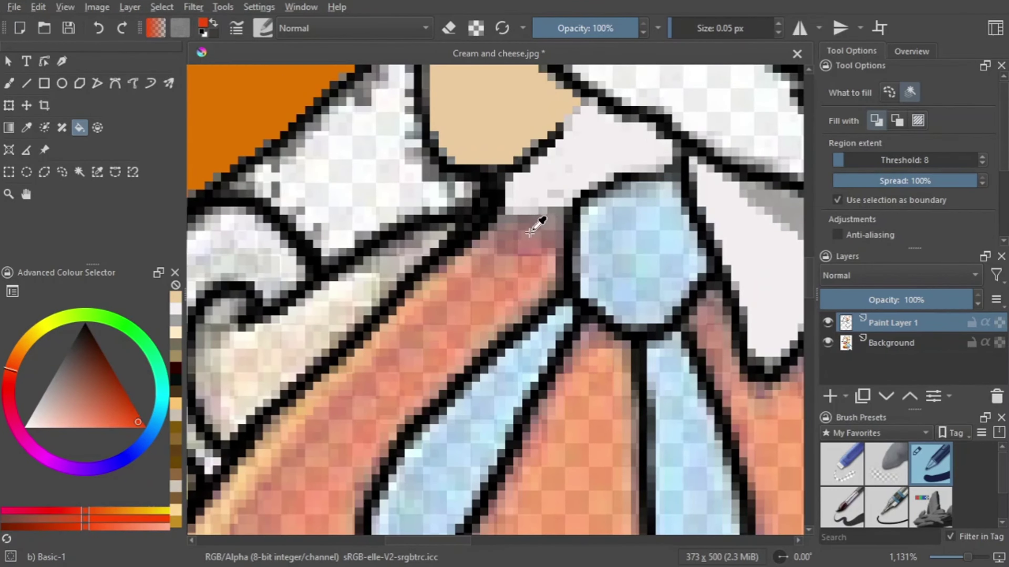
ctrl+click(530, 232)
key(b)
drag(492, 236, 542, 244)
key(f)
click(516, 278)
- Fill the tie solid blue and the area beside the glove tan
scroll(516, 278, down, 5)
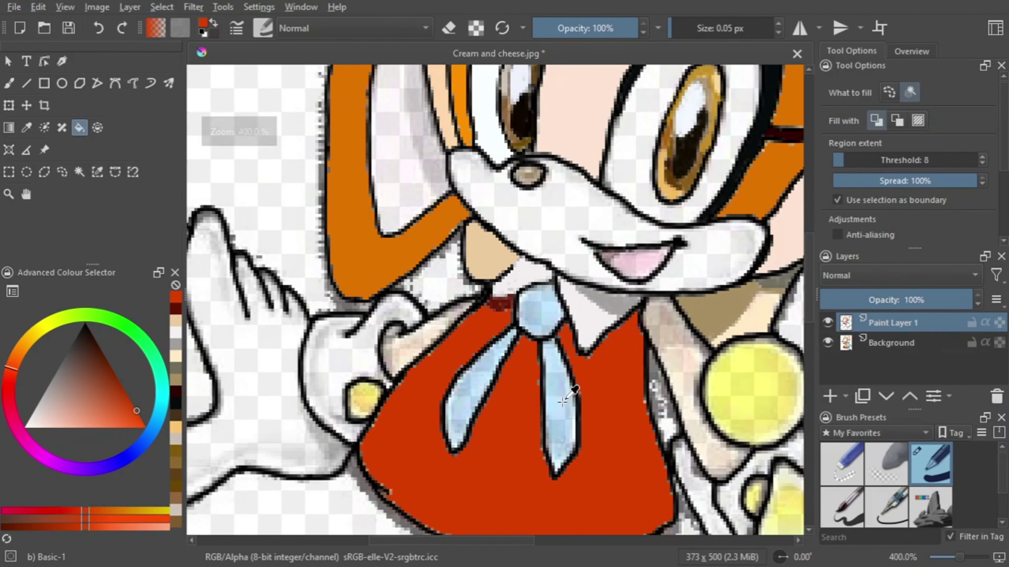
ctrl+click(556, 358)
click(564, 398)
scroll(543, 351, up, 1)
ctrl+click(543, 352)
scroll(543, 352, up, 4)
click(570, 338)
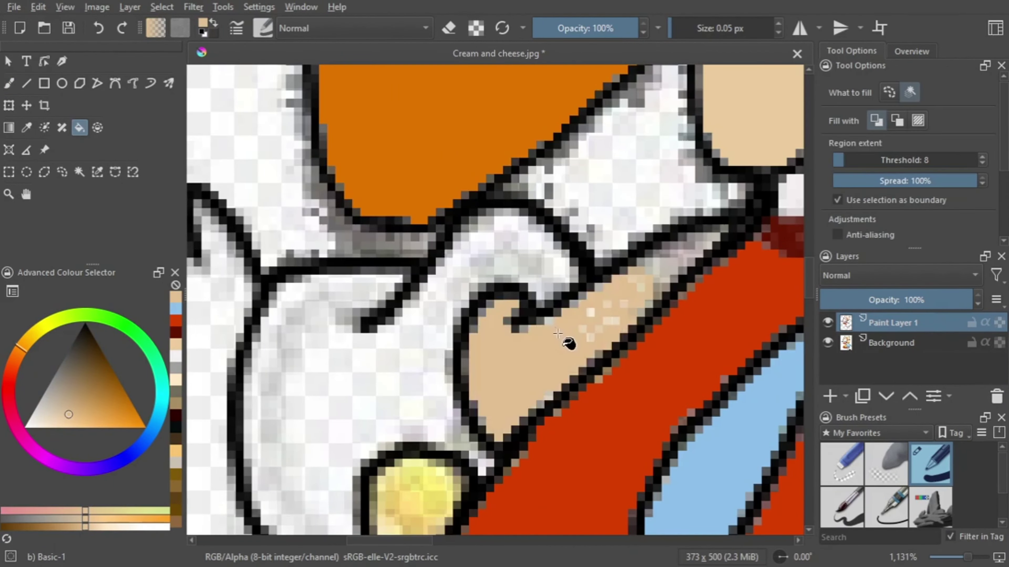
- Paint a dark red stroke along the upper right edge and fill the glove white
key(b)
ctrl+click(670, 261)
drag(699, 264, 675, 223)
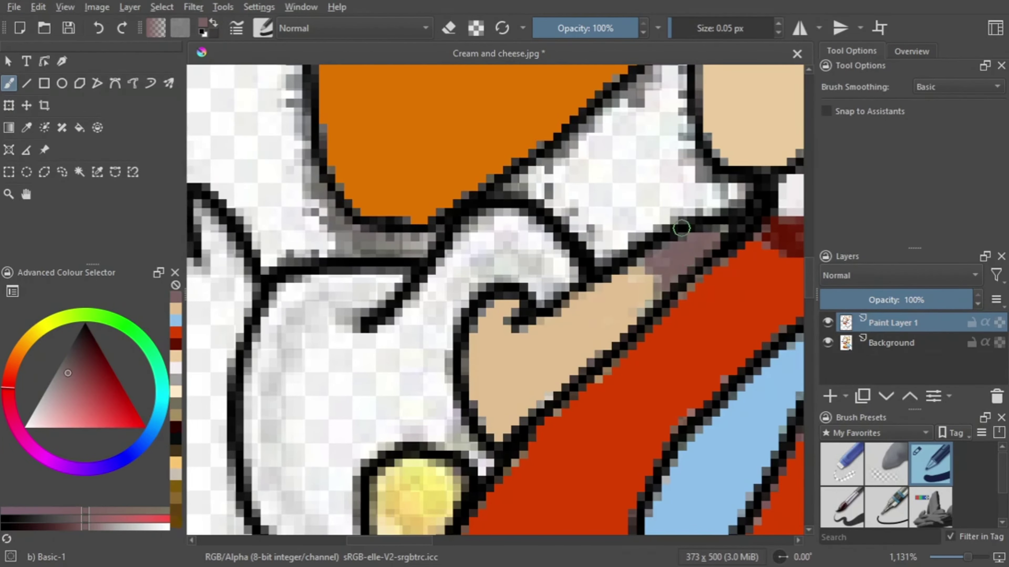
key(f)
click(315, 372)
- Fill the round bead and the small piece below it solid yellow
scroll(316, 371, down, 4)
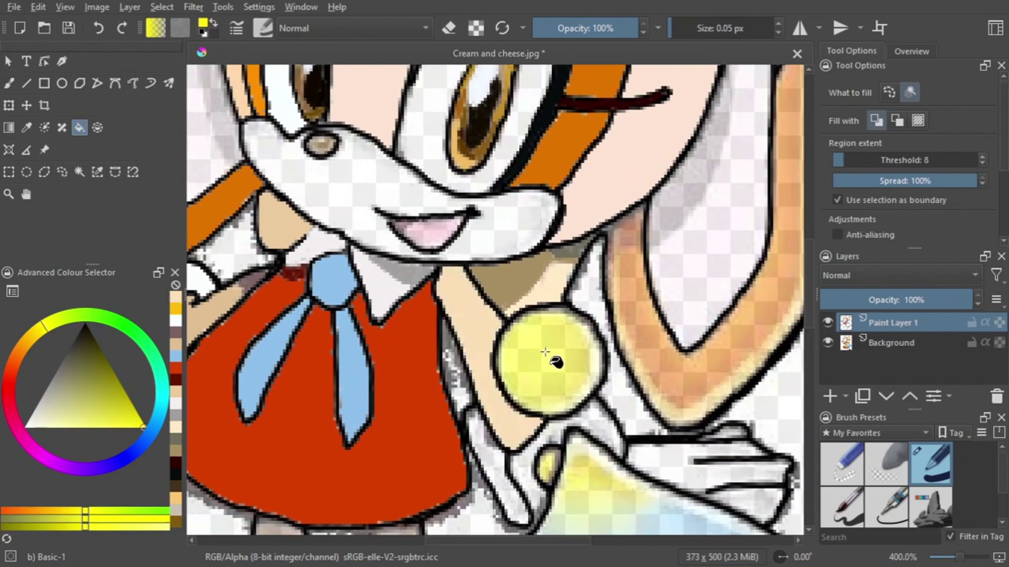
click(551, 360)
click(563, 471)
scroll(668, 292, down, 3)
- Paint pale and saturated yellow strokes along the curved outline of Cheese's patch
scroll(668, 292, up, 2)
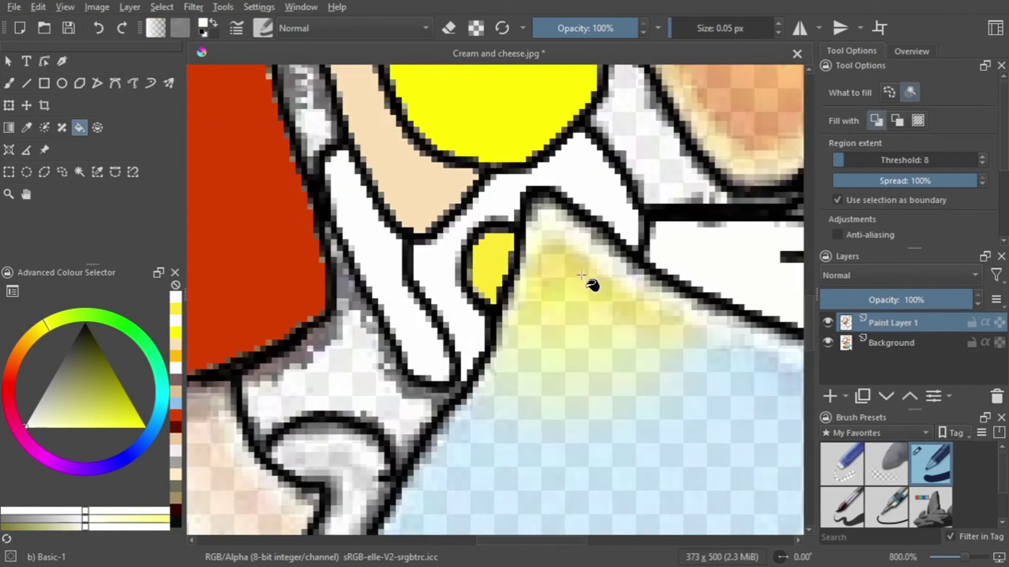
ctrl+click(592, 284)
key(b)
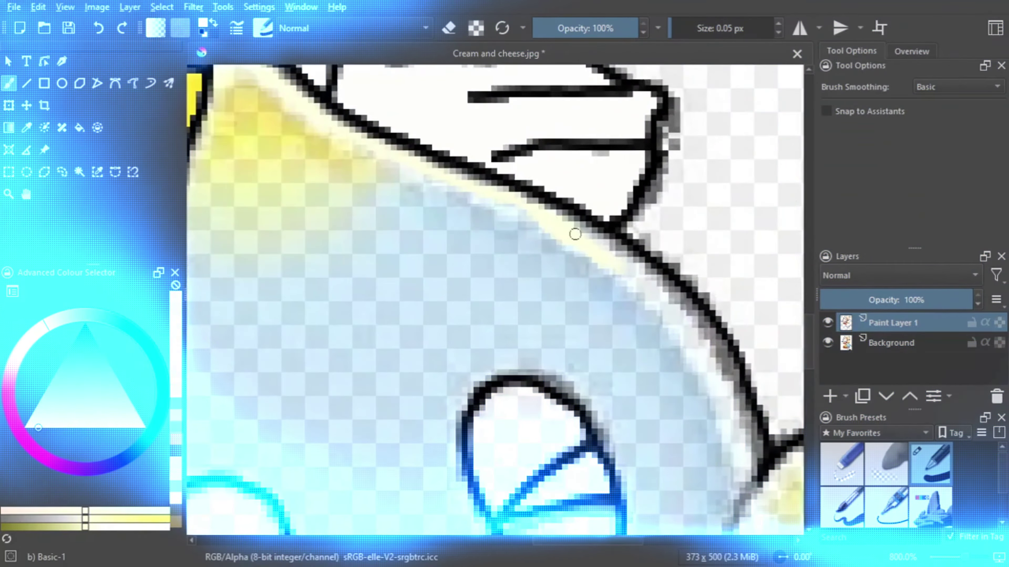
drag(692, 330, 706, 331)
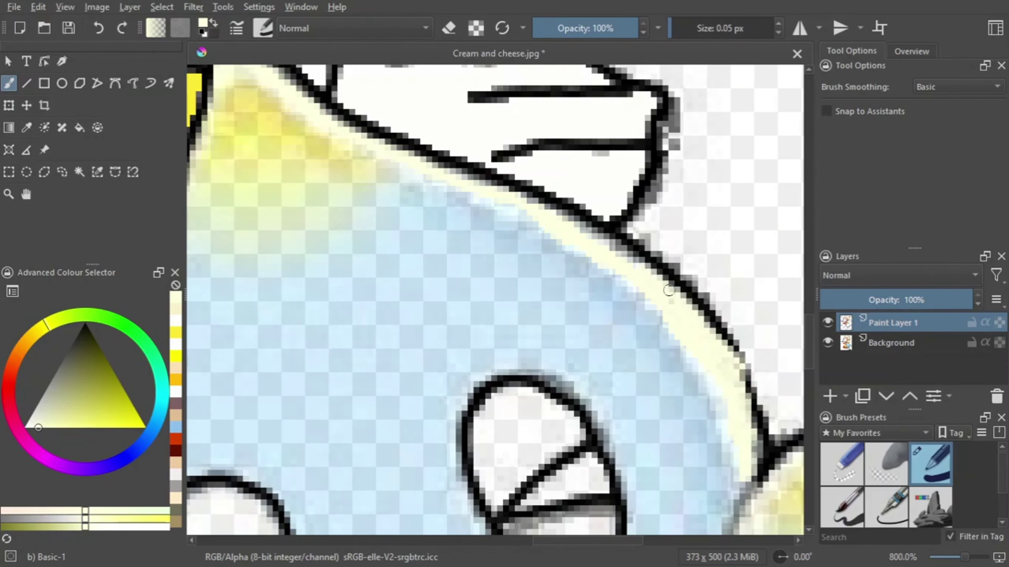
drag(563, 229, 648, 291)
drag(299, 179, 305, 161)
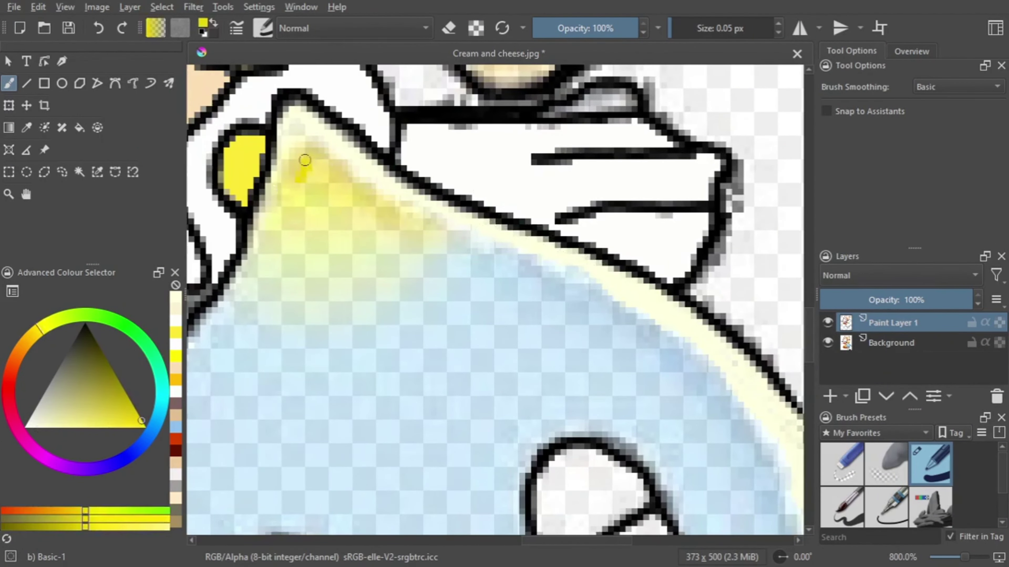
drag(358, 217, 548, 206)
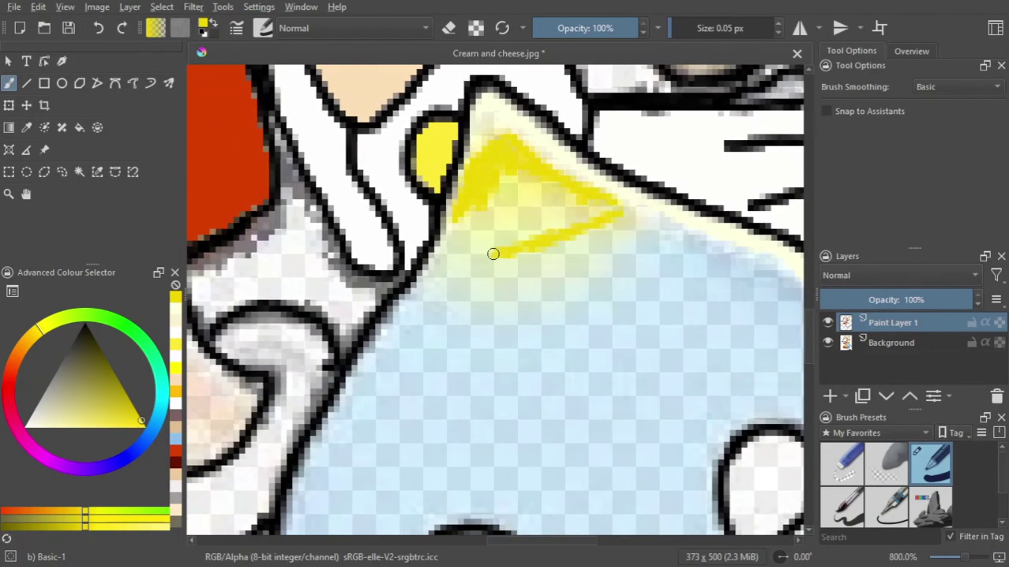
- Undo the oversized patch, re-outline it with a thin line and fill it solid yellow
key(ctrl+z)
drag(505, 136, 470, 188)
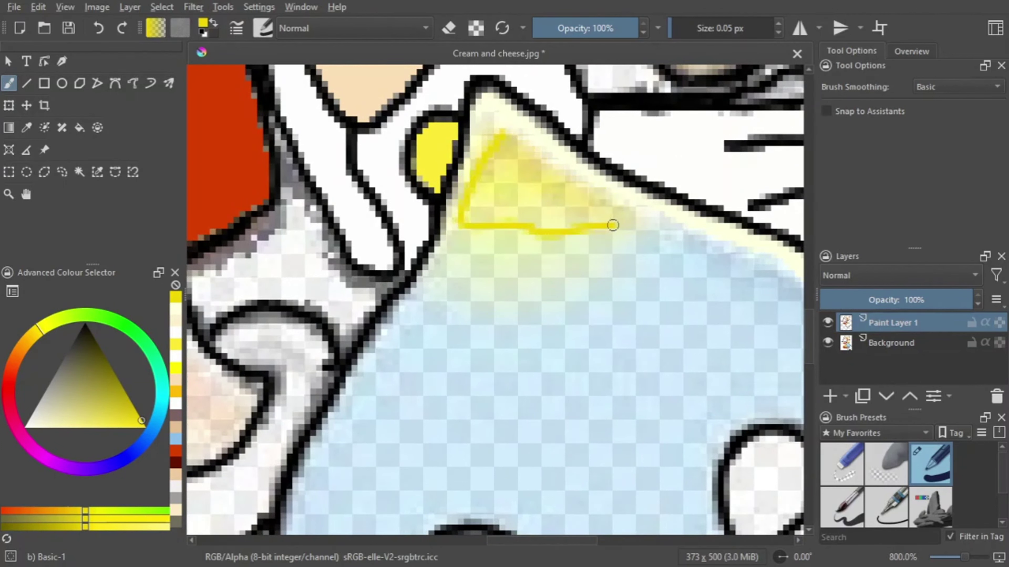
key(f)
click(540, 196)
key(b)
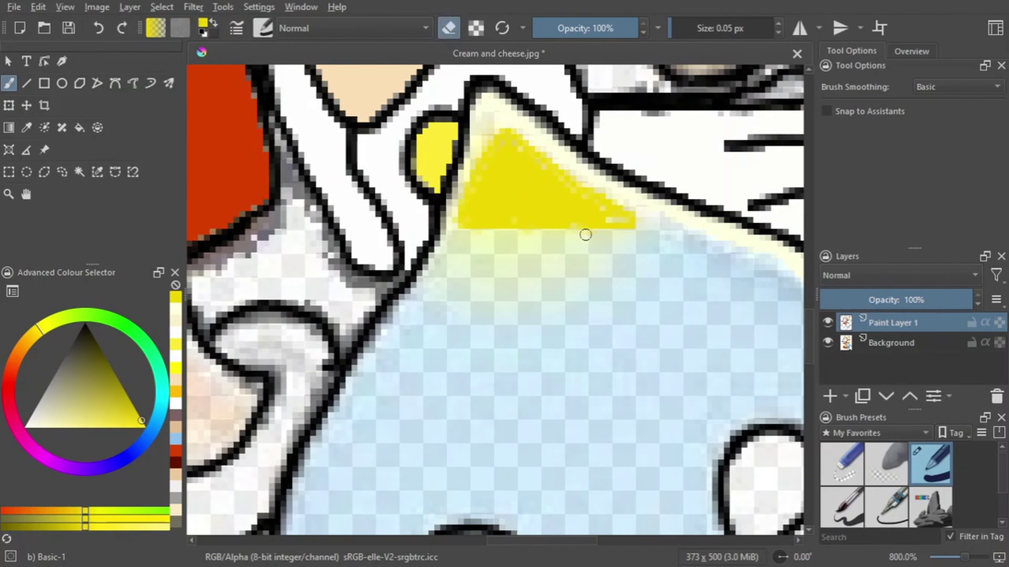
- Sample Cheese's light blue, then brush yellow strokes across Cheese's foot
ctrl+click(527, 346)
scroll(527, 346, down, 5)
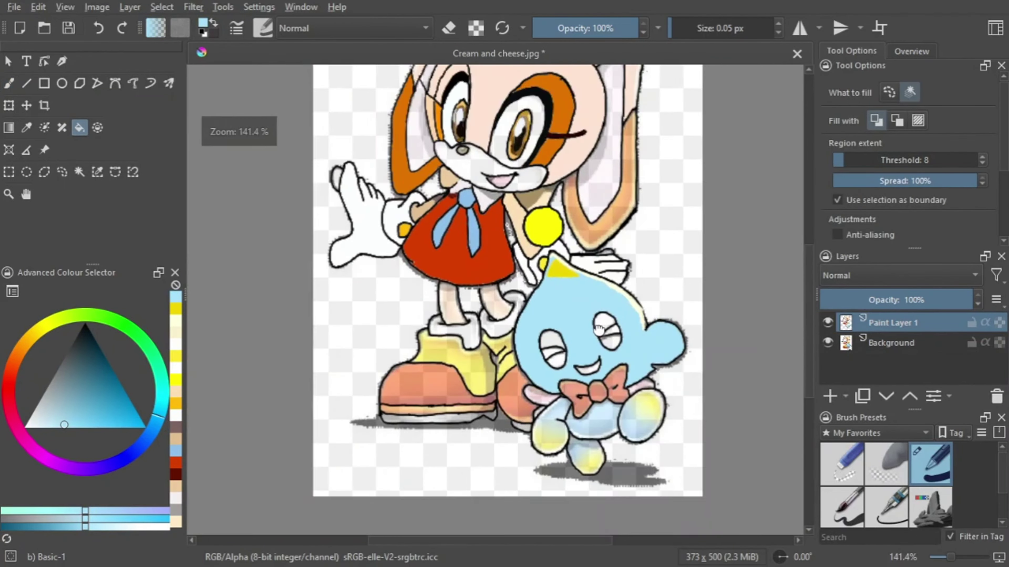
scroll(496, 343, up, 3)
scroll(496, 343, up, 2)
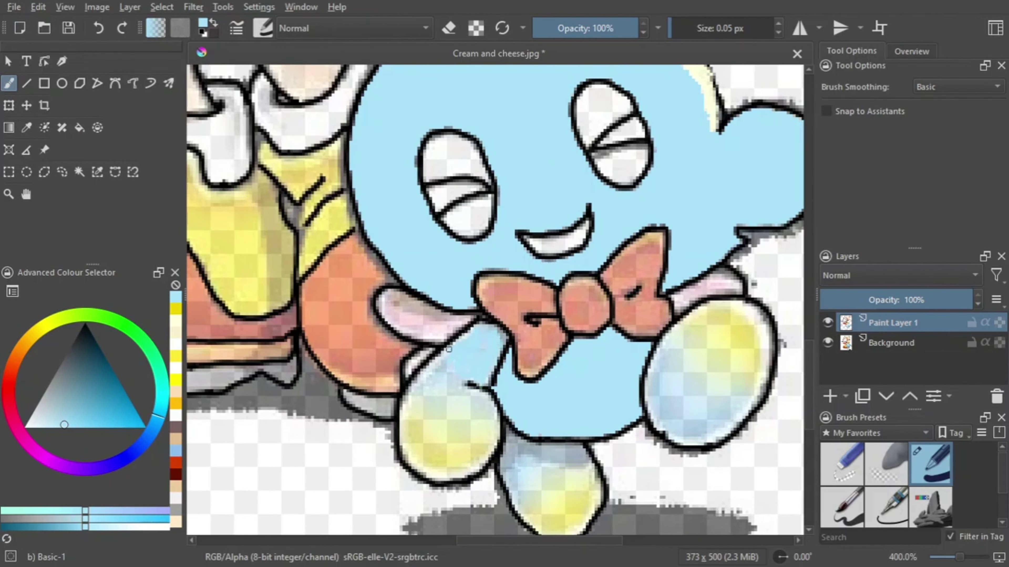
scroll(443, 340, up, 2)
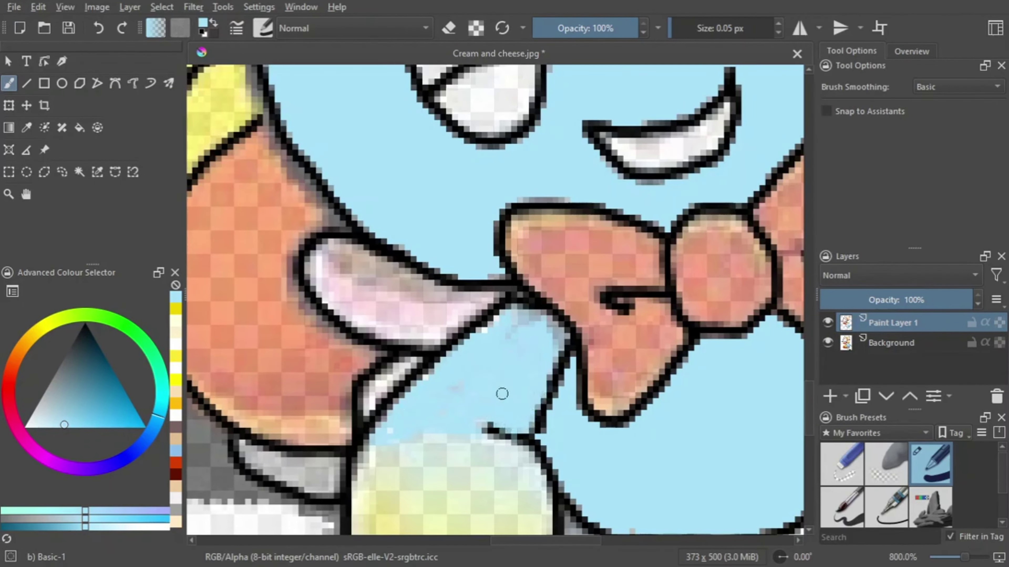
drag(519, 328, 559, 154)
ctrl+click(432, 353)
mouse_move(432, 353)
mouse_down()
mouse_move(415, 361)
mouse_move(446, 398)
mouse_up()
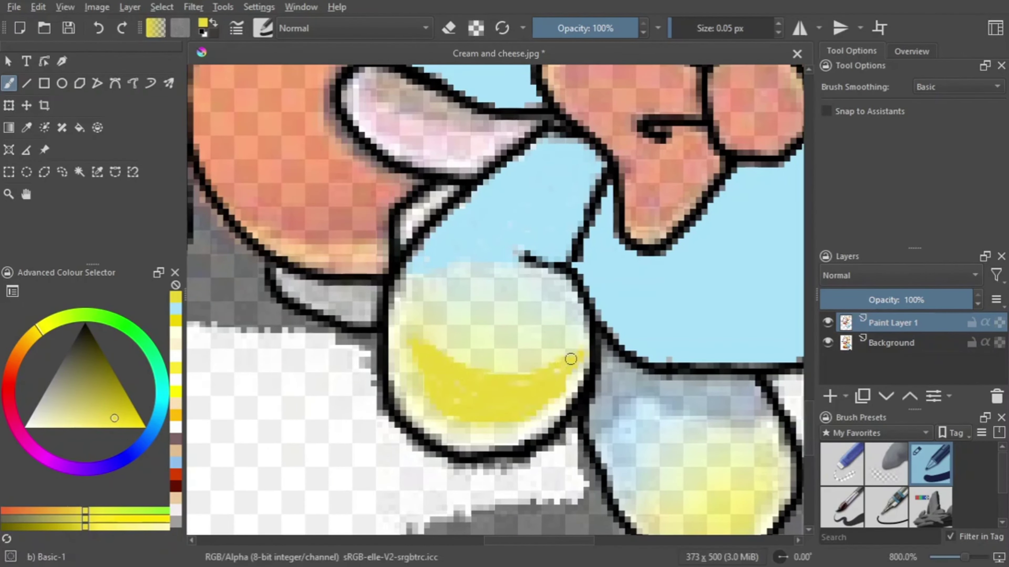
- Fill the foot circle solid yellow, undoing a stray pale-yellow fill
ctrl+click(428, 401)
key(f)
click(464, 337)
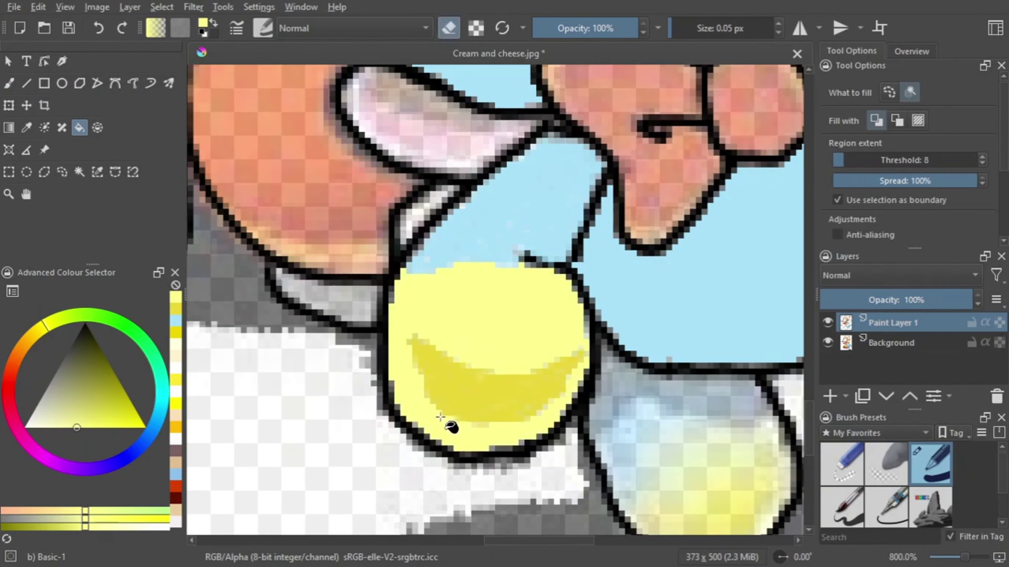
key(b)
key(ctrl+z)
key(f)
click(512, 369)
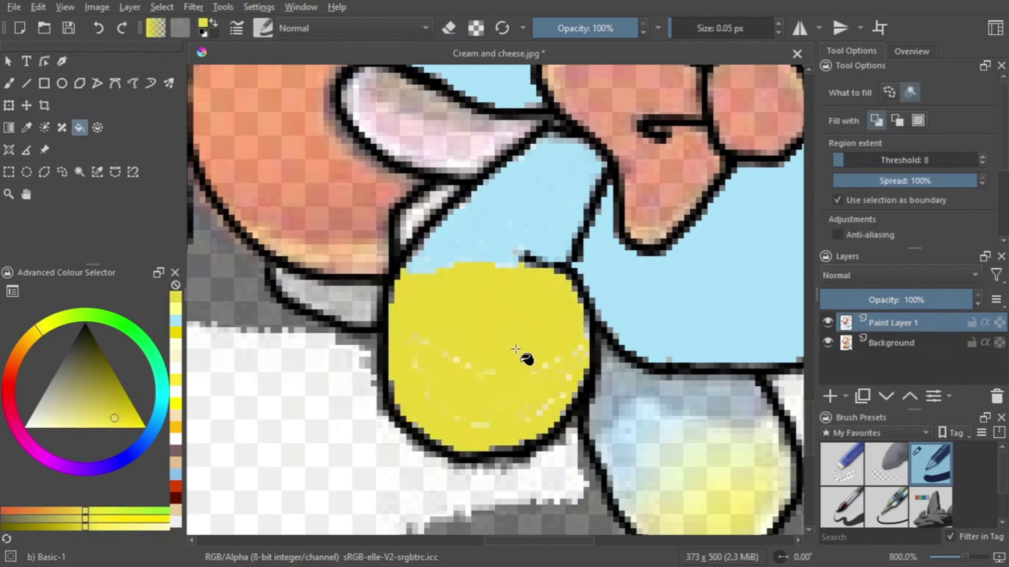
key(b)
- Paint darker blue below Cheese's body and light blue over the gap above the foot
ctrl+click(708, 396)
mouse_move(709, 396)
mouse_down()
mouse_move(600, 413)
mouse_move(758, 403)
mouse_up()
ctrl+click(624, 434)
drag(625, 434, 619, 486)
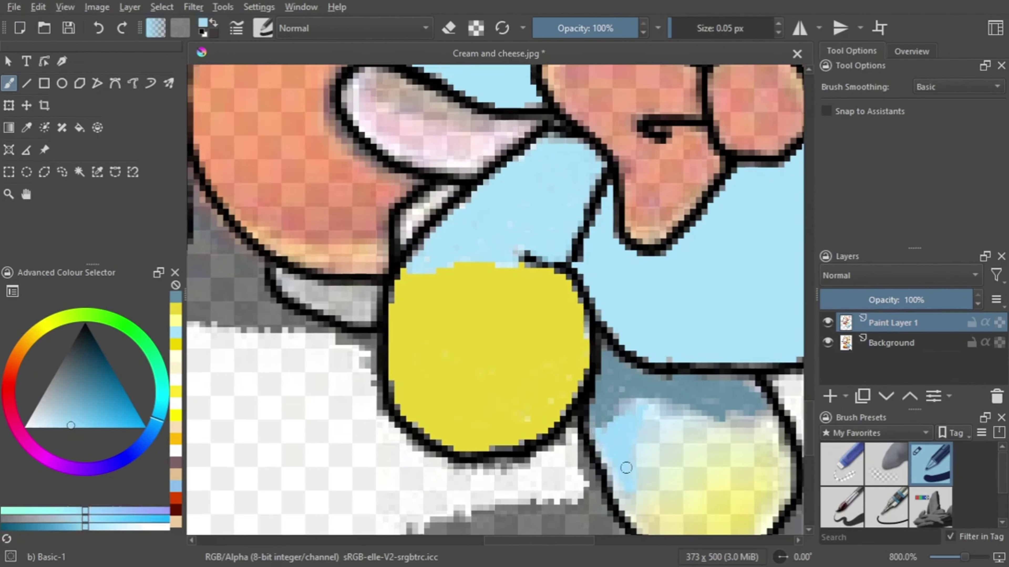
drag(624, 401, 705, 410)
ctrl+click(691, 479)
key(f)
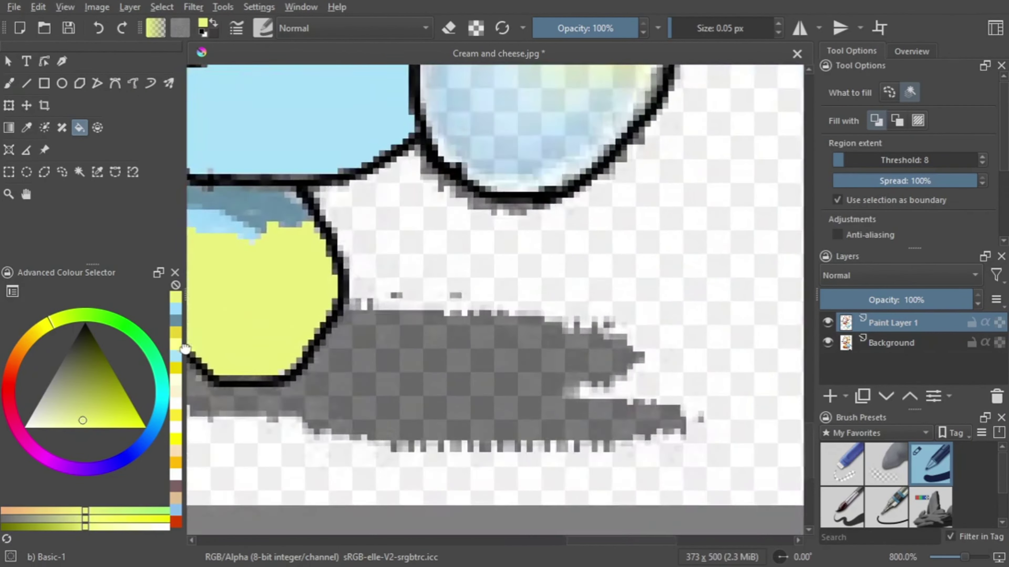
- Paint the egg's upper part yellow with a pale rim and fill its lower part mint
ctrl+click(507, 333)
key(b)
drag(443, 249, 572, 350)
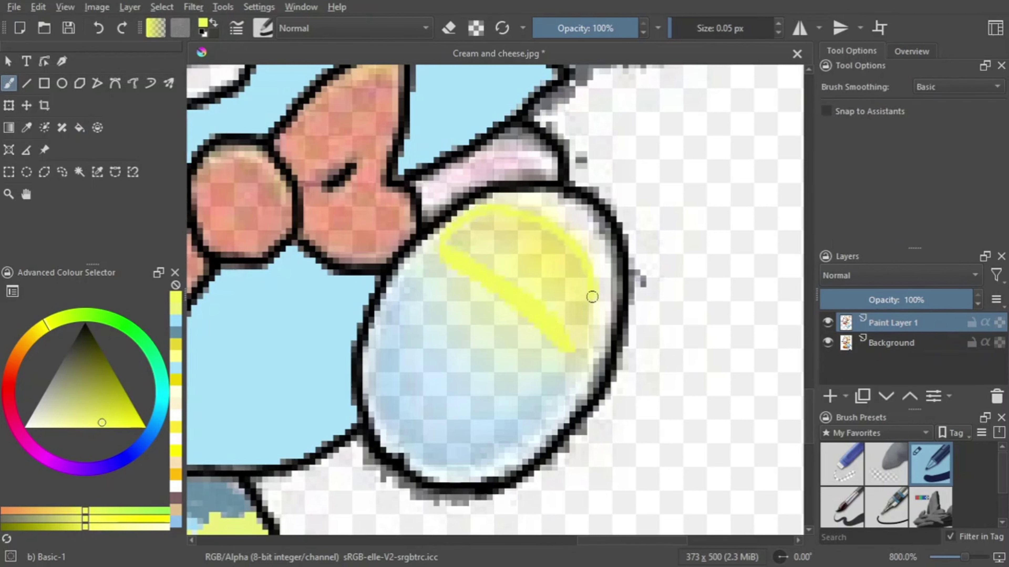
drag(590, 295, 517, 260)
ctrl+click(560, 226)
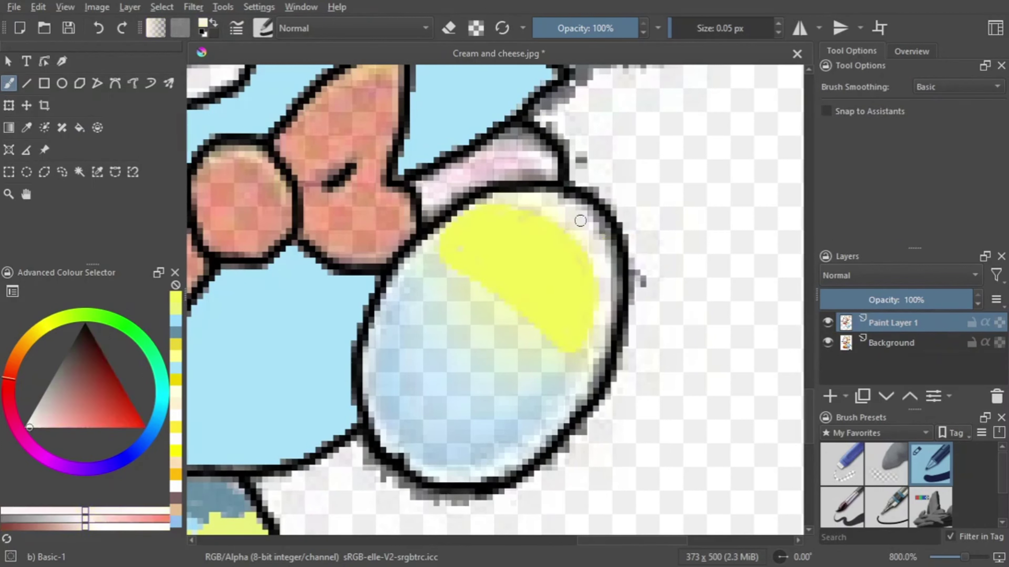
mouse_move(579, 219)
mouse_down()
mouse_move(604, 290)
mouse_move(608, 239)
mouse_move(514, 203)
mouse_up()
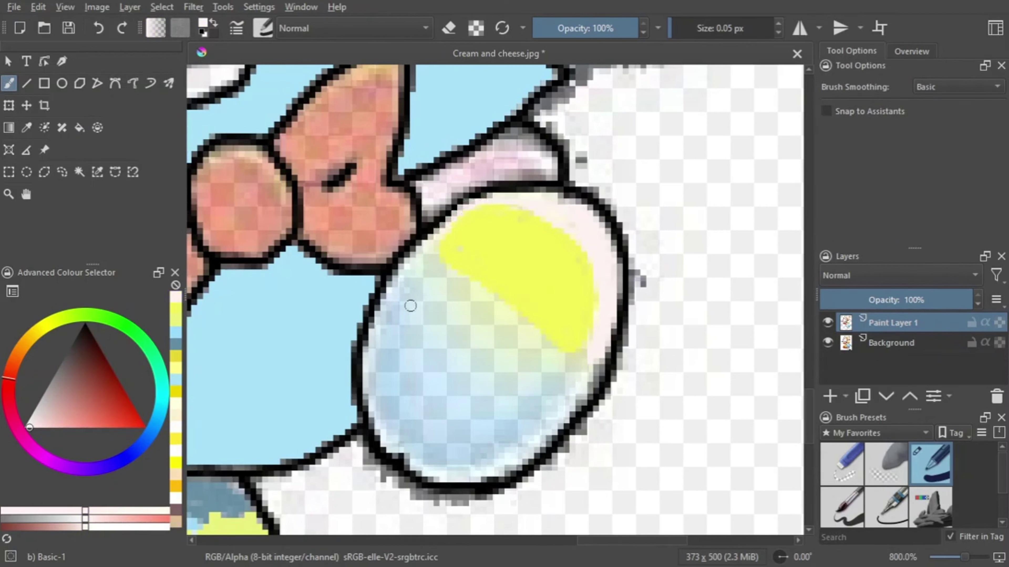
ctrl+click(412, 304)
- Fill the band above the egg pink, the bow centre red and both bow wings orange
key(f)
click(444, 326)
click(472, 181)
ctrl+click(516, 189)
click(516, 189)
ctrl+click(417, 258)
click(417, 259)
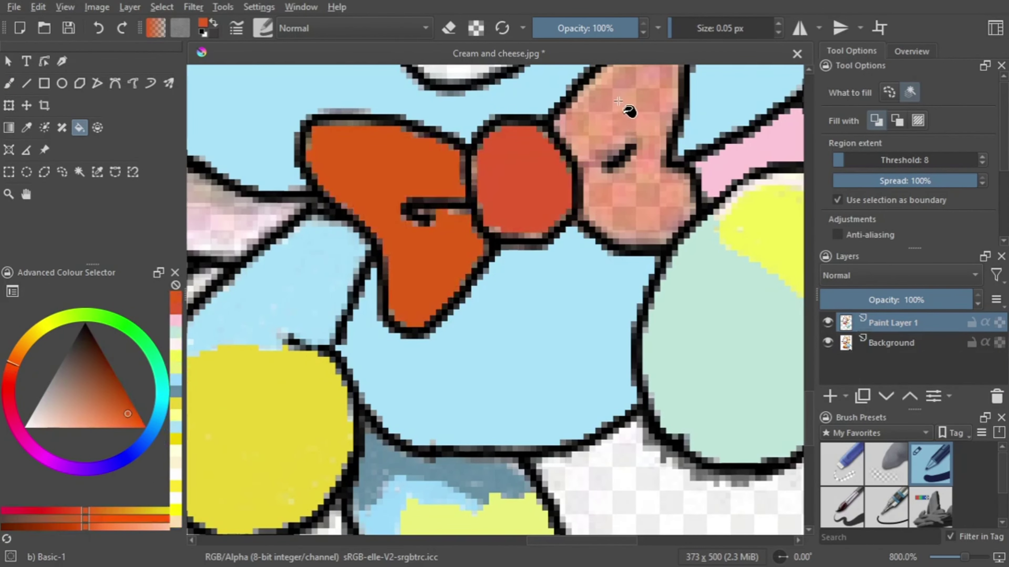
click(635, 100)
key(b)
- Set up the Fill tool with white as the colour
scroll(588, 96, up, 1)
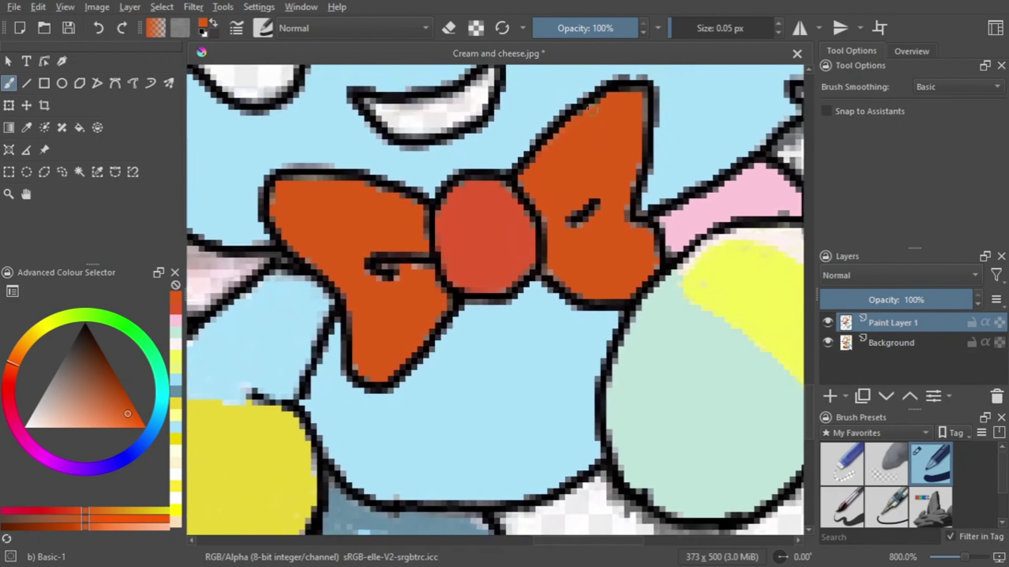
scroll(516, 239, down, 3)
scroll(476, 274, up, 2)
key(f)
ctrl+click(476, 274)
- Fill Cheese's eye and another face area white
scroll(476, 274, down, 1)
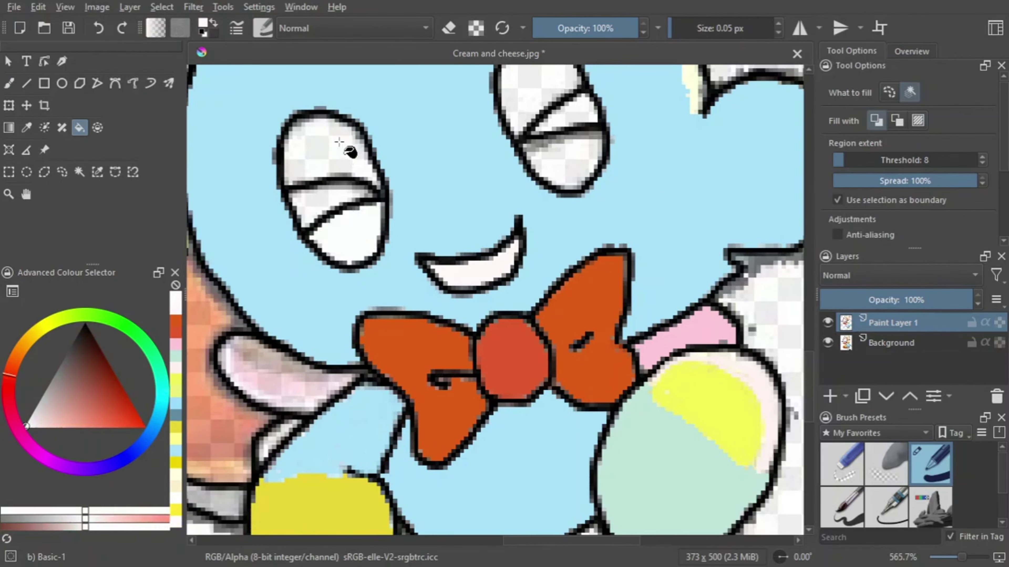
click(484, 127)
click(576, 80)
scroll(476, 275, down, 3)
scroll(470, 274, up, 2)
scroll(470, 274, up, 1)
- Fill both of Cream's legs peach, undoing an accidental sock fill
ctrl+click(419, 316)
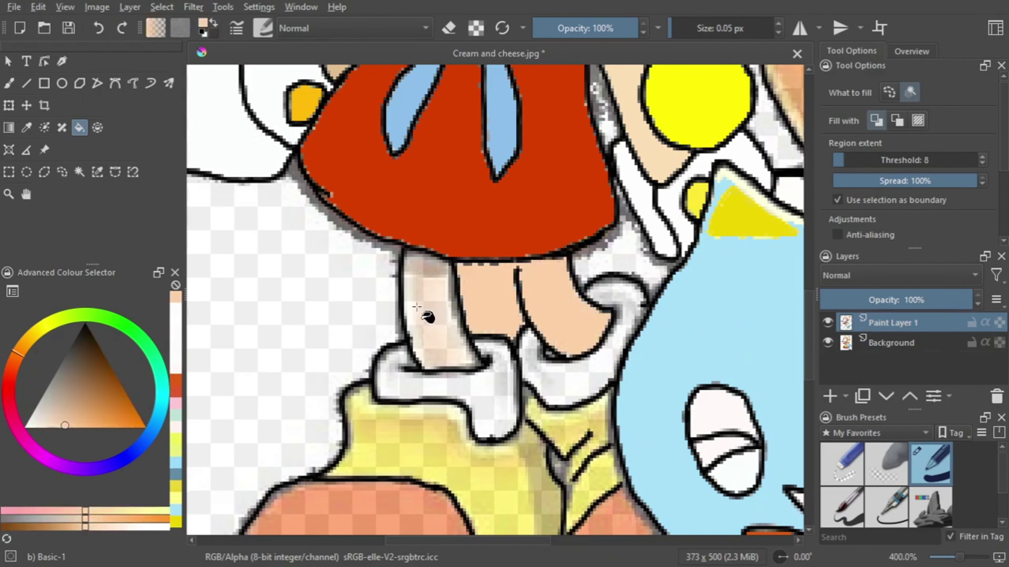
key(b)
key(f)
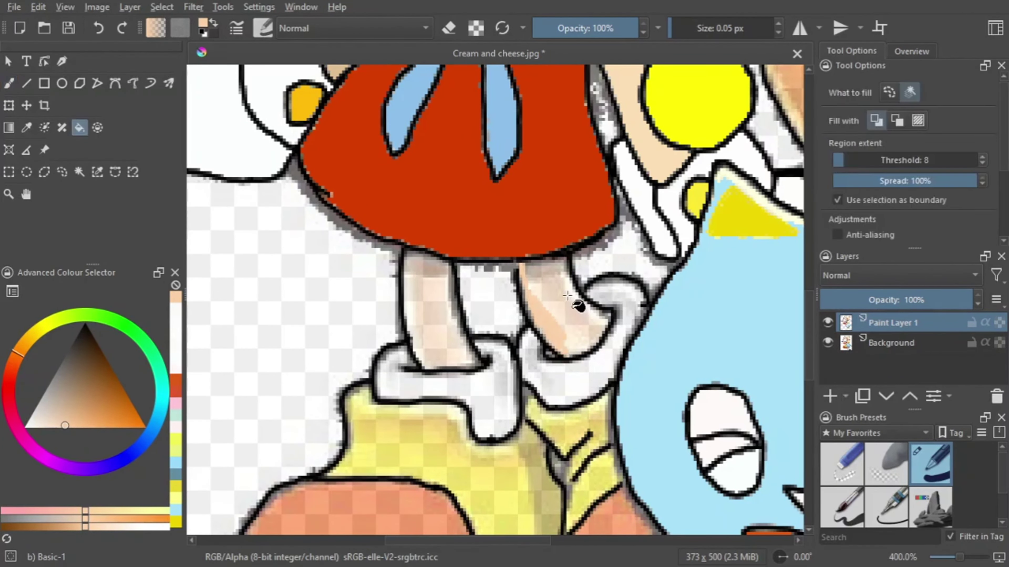
click(543, 295)
key(b)
key(f)
click(431, 306)
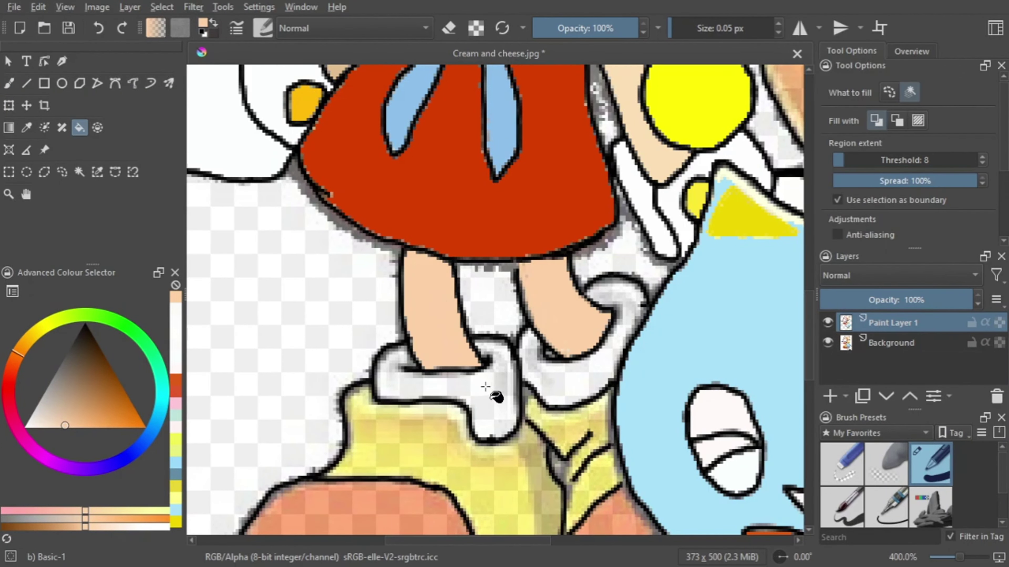
click(492, 393)
key(ctrl+z)
- Fill Cream's first shoe bright yellow
ctrl+click(492, 413)
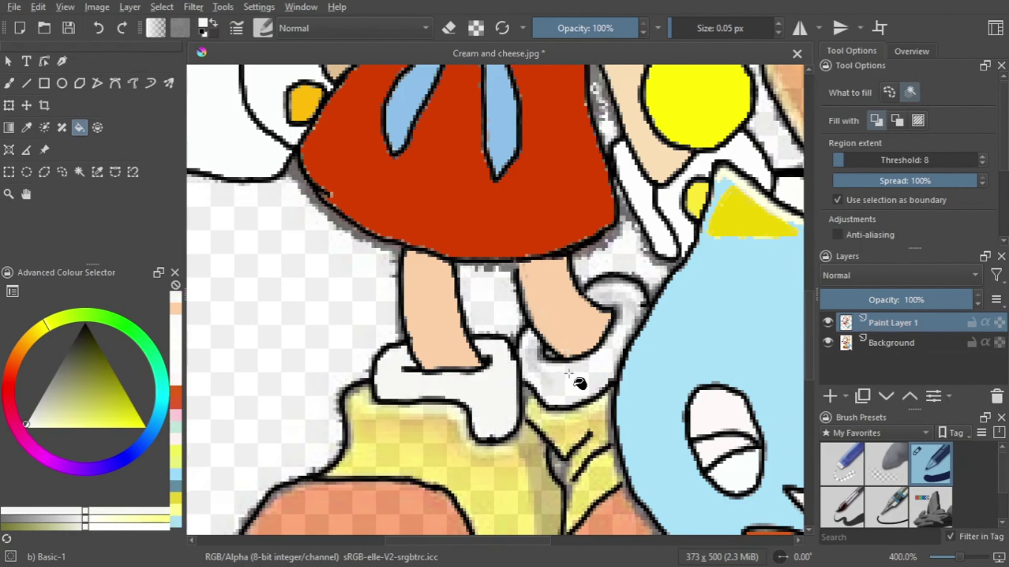
scroll(504, 377, down, 3)
click(508, 372)
click(569, 332)
key(ctrl+z)
- Fill the second shoe's sock area yellow, undoing an unwanted fill
key(b)
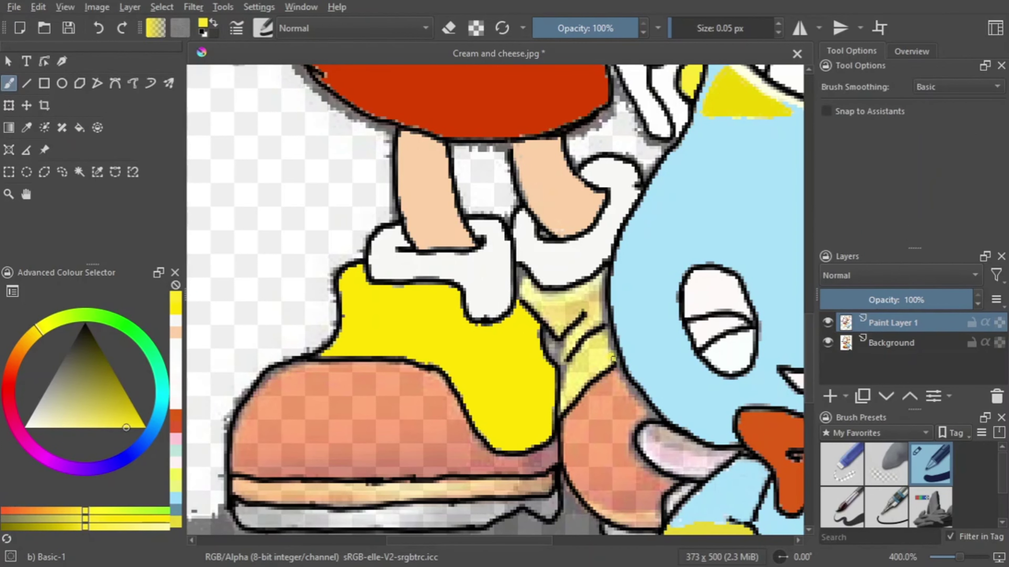
key(f)
click(600, 379)
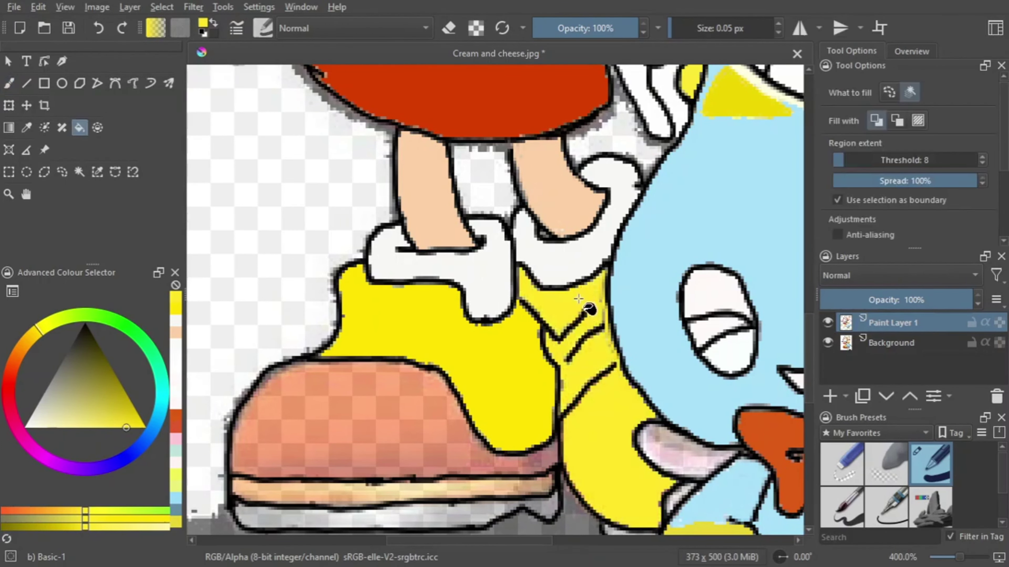
key(ctrl+z)
key(b)
key(f)
click(593, 354)
key(b)
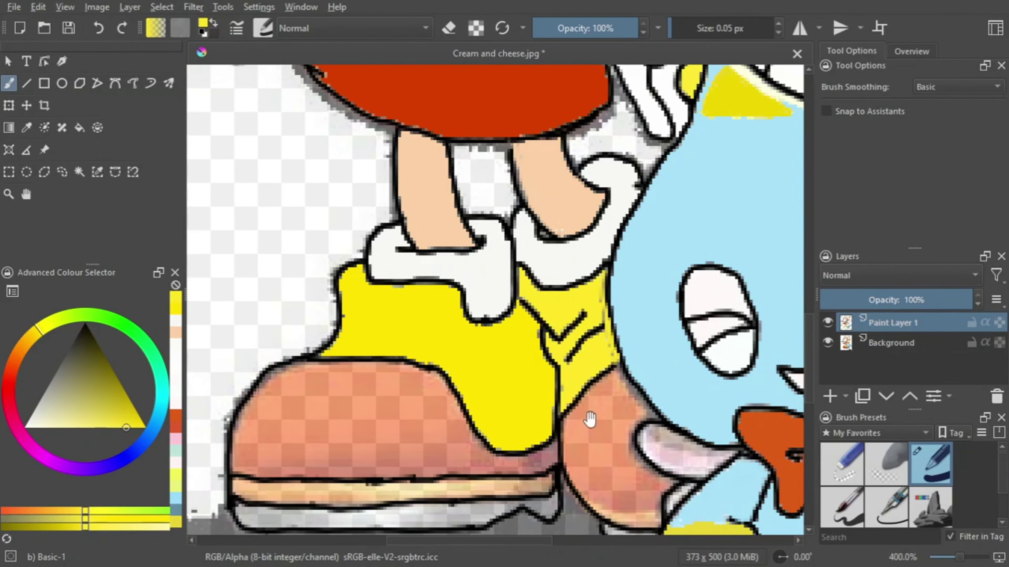
- Fill both shoe toes and the sole strip orange
drag(590, 421, 552, 343)
ctrl+click(552, 342)
key(f)
click(343, 338)
ctrl+click(335, 337)
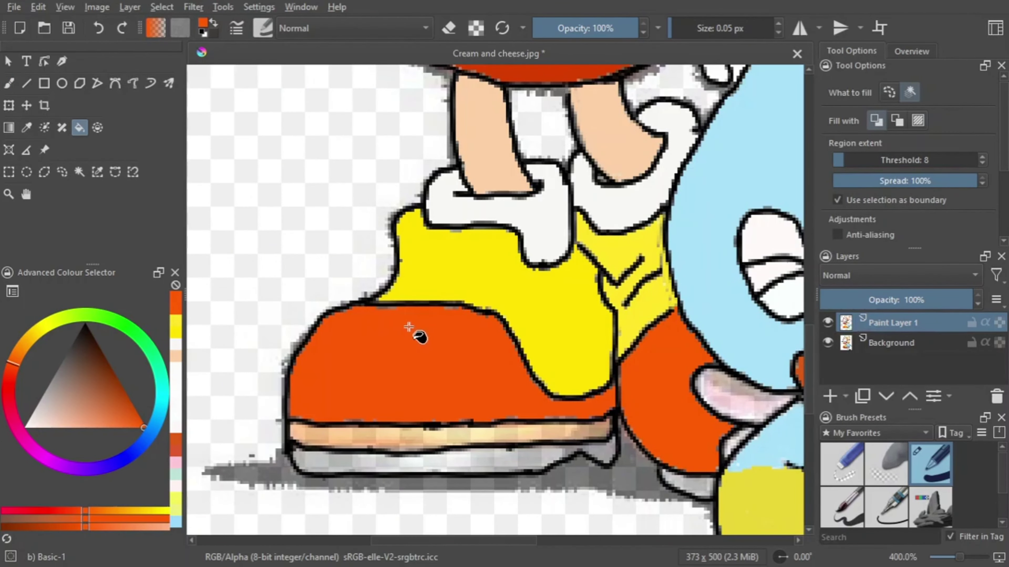
click(405, 443)
- Fill the tongue-like patch beside Cheese dark mauve
ctrl+click(436, 465)
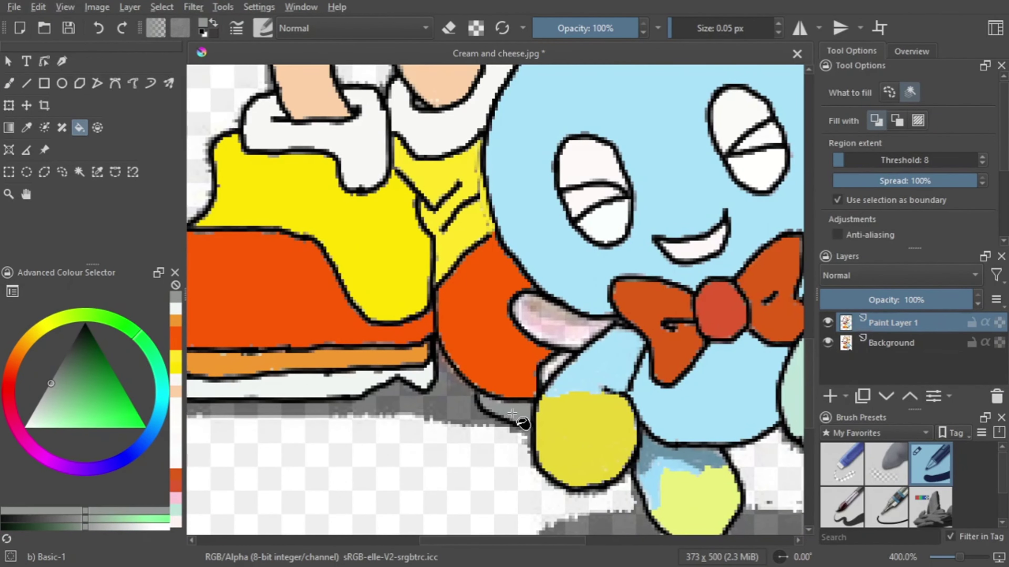
click(564, 318)
scroll(568, 341, down, 3)
scroll(610, 251, up, 5)
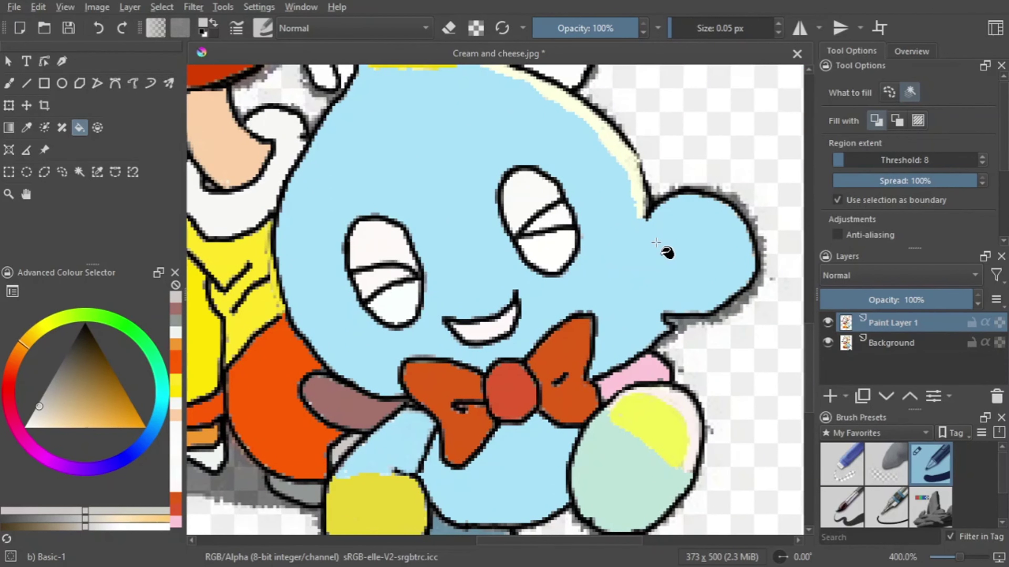
- Reset colours and vary the paint layer opacity between 44%, 19% and 43% to compare
key(d)
key(b)
click(880, 300)
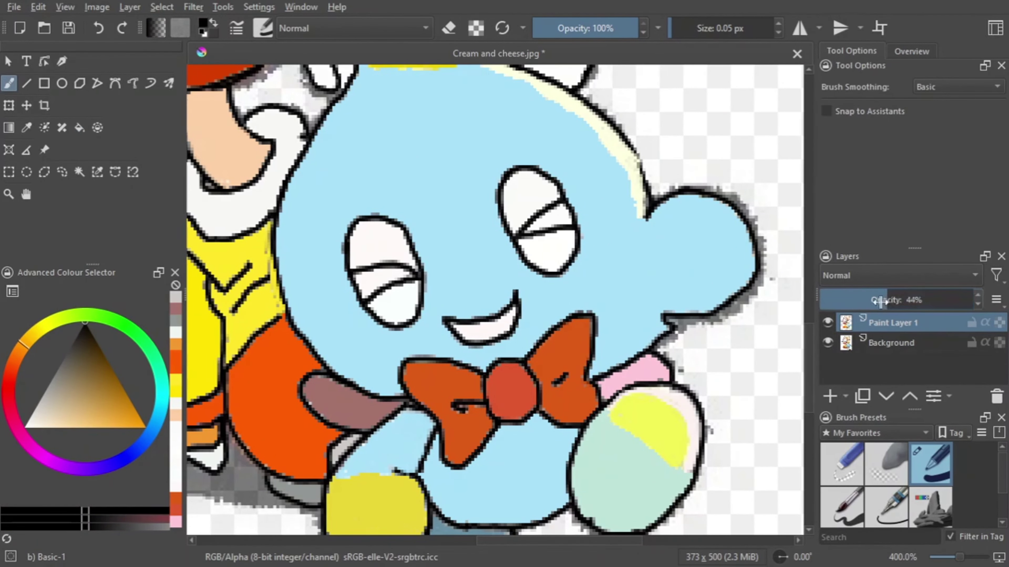
drag(880, 300, 849, 301)
drag(634, 249, 603, 305)
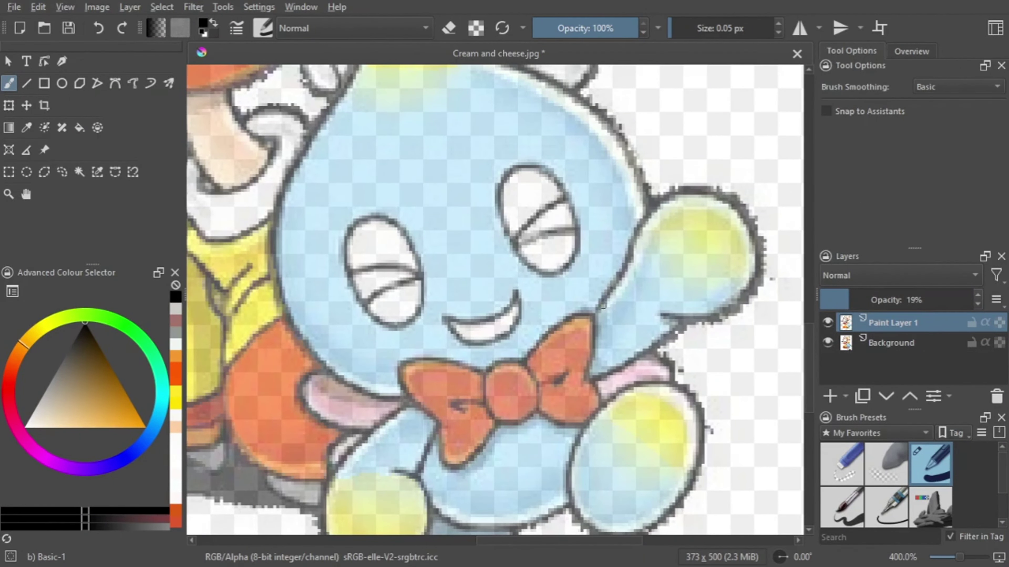
drag(822, 301, 874, 301)
- Restore full opacity and paint a yellow highlight along Cheese's raised hand
ctrl+click(692, 222)
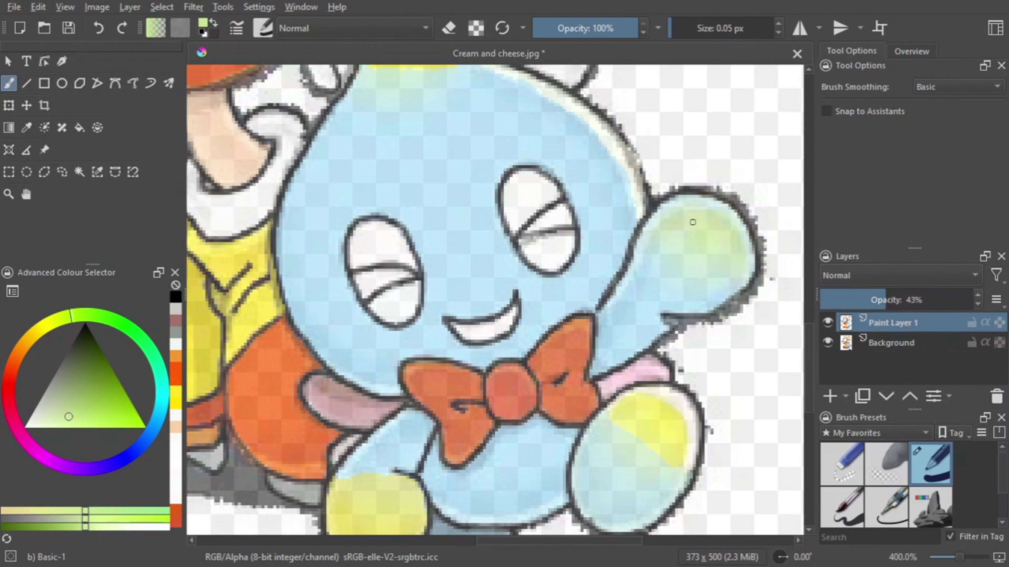
ctrl+click(735, 227)
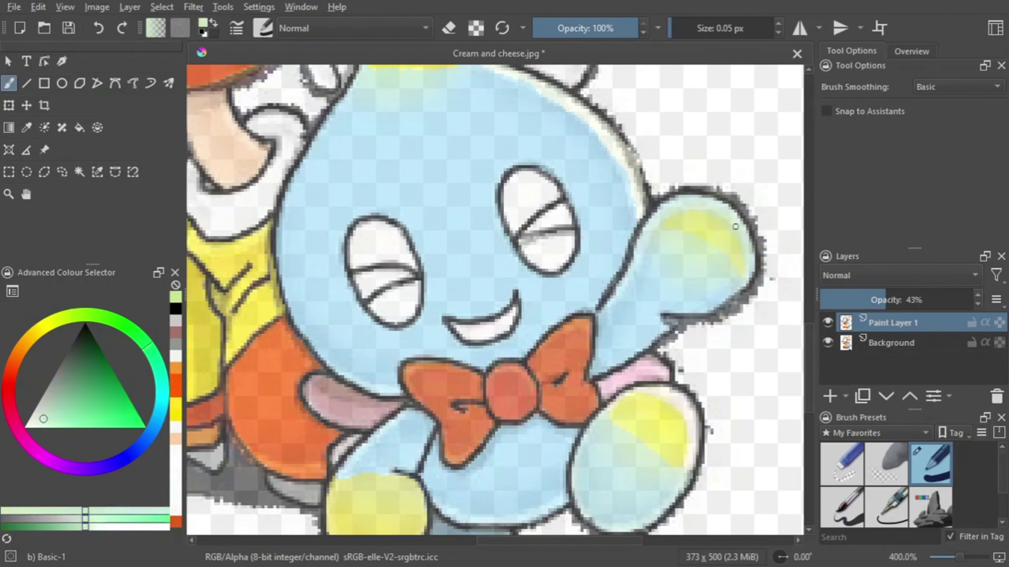
ctrl+click(687, 203)
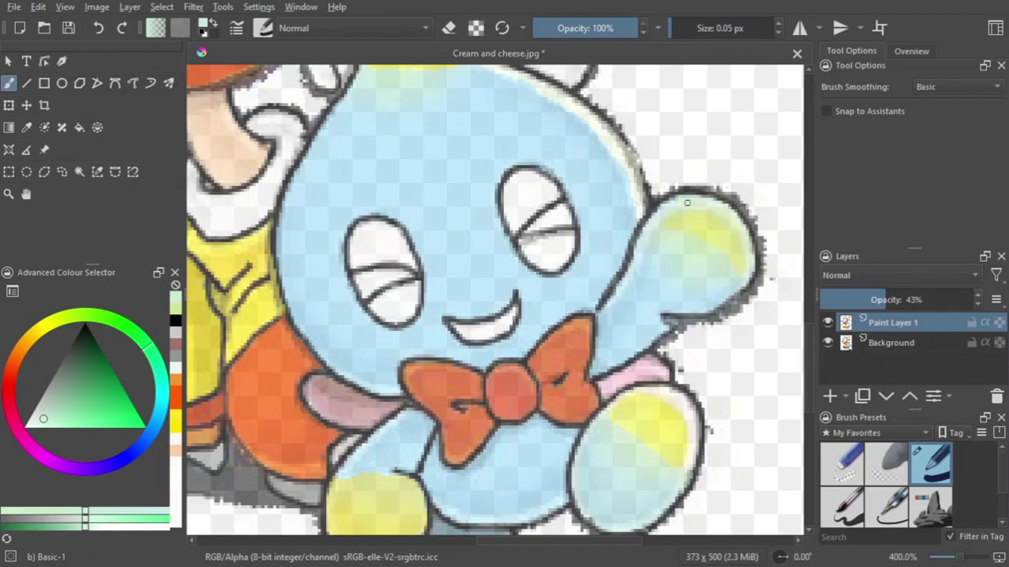
ctrl+click(667, 214)
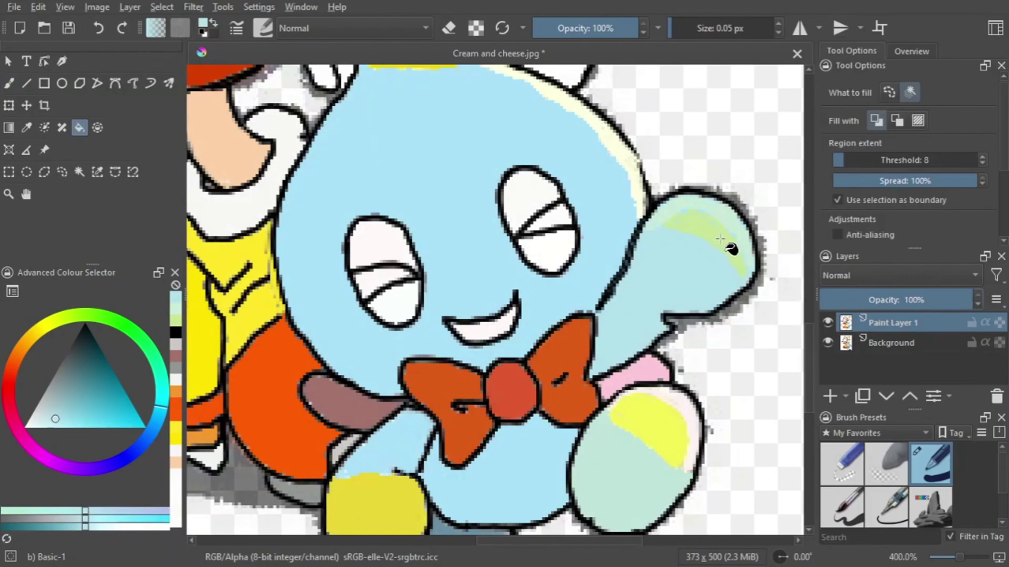
ctrl+click(733, 250)
key(e)
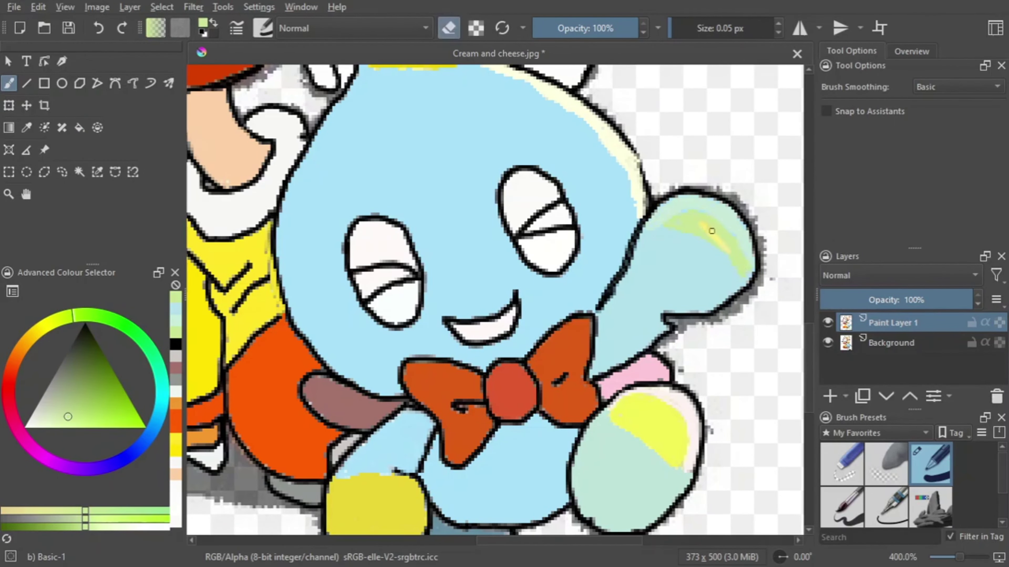
ctrl+click(699, 223)
key(e)
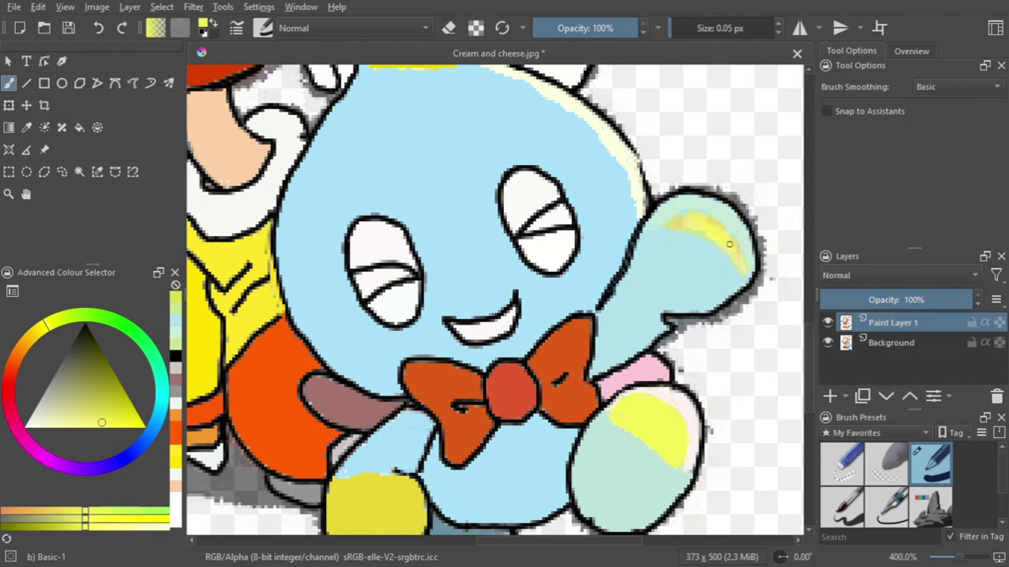
drag(707, 223, 726, 246)
- Pick light pink and hide the original Background image layer
ctrl+click(722, 232)
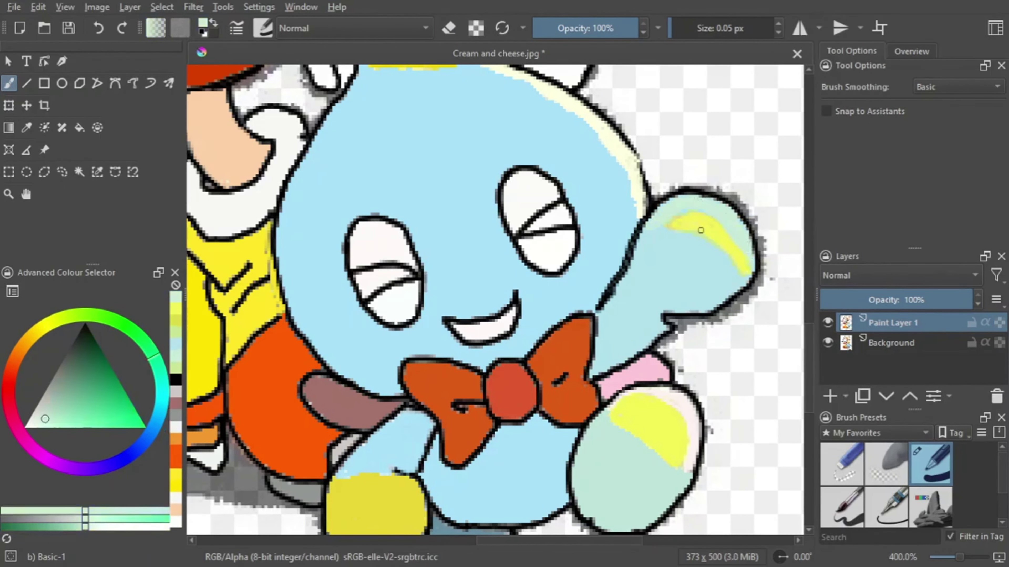
scroll(700, 227, down, 3)
ctrl+click(657, 245)
key(f)
scroll(560, 155, up, 1)
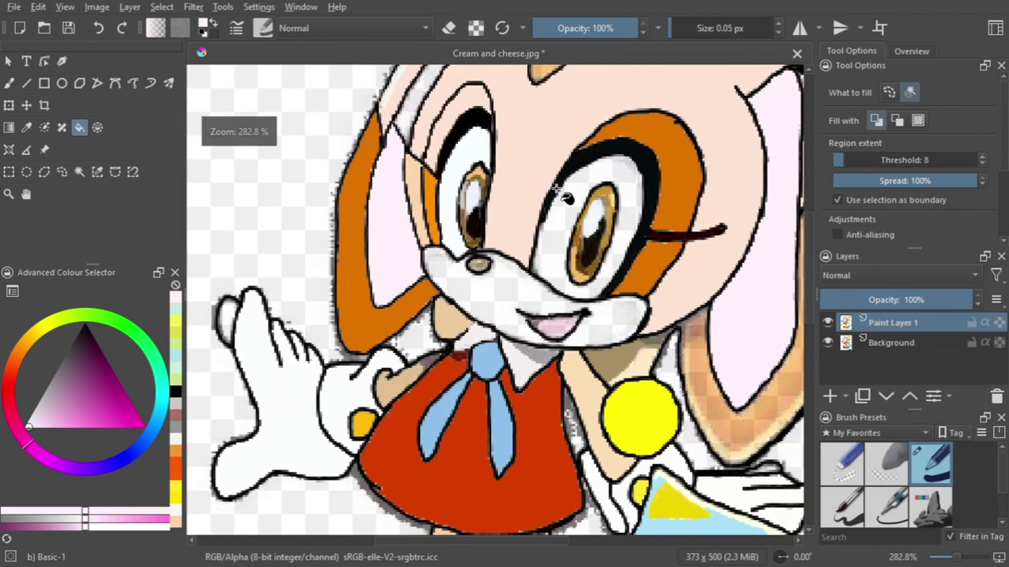
ctrl+click(612, 353)
click(827, 343)
scroll(711, 354, down, 1)
- Fill Cream's head patch and ear orange, mouth pink and nose brown
ctrl+click(614, 215)
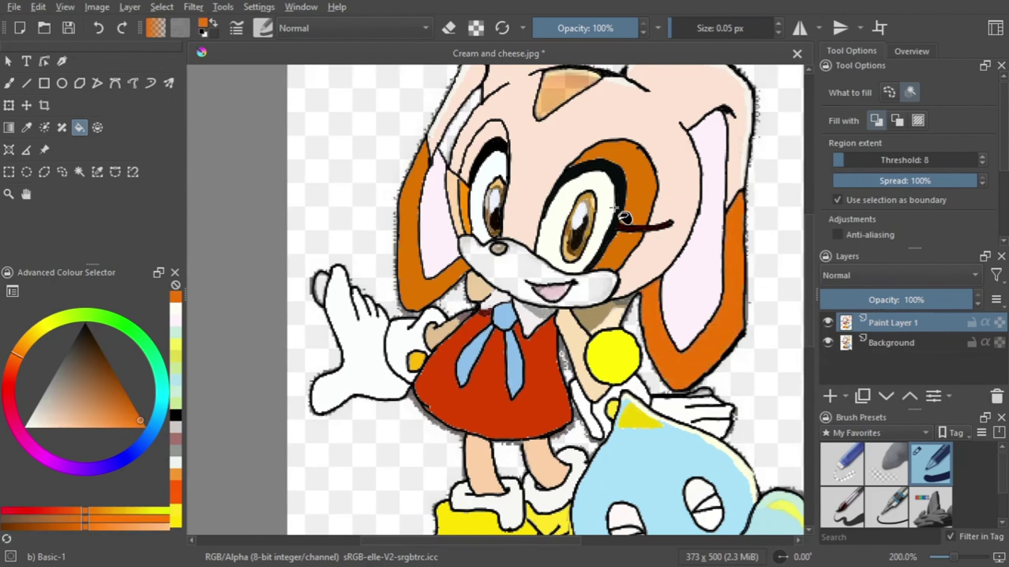
click(592, 171)
click(671, 342)
scroll(668, 317, up, 1)
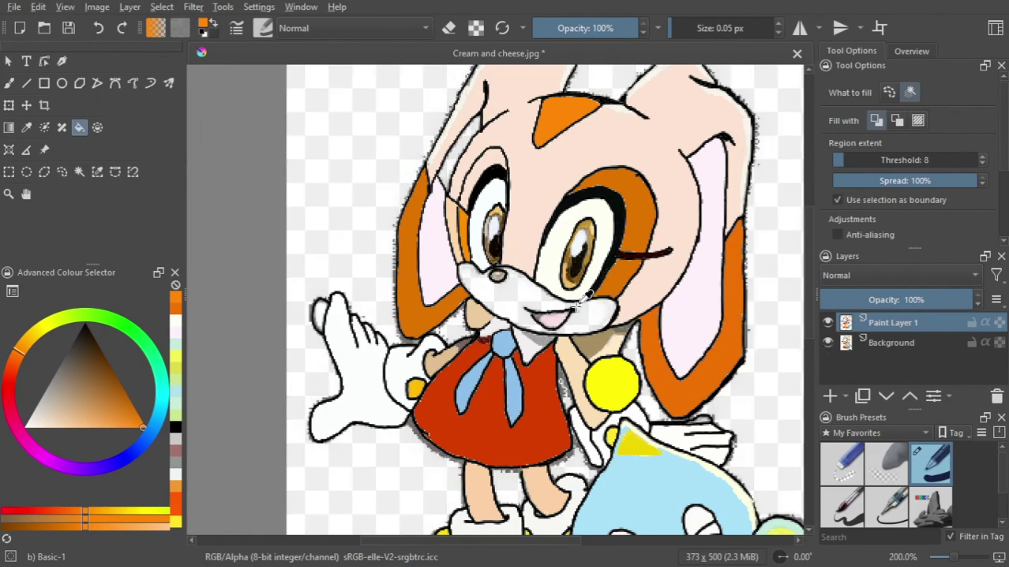
click(549, 318)
click(105, 362)
click(498, 275)
scroll(614, 297, up, 3)
- With the Freehand Brush, paint orange over the eye patch edge and stray pixels above the dark arc
key(b)
ctrl+click(197, 131)
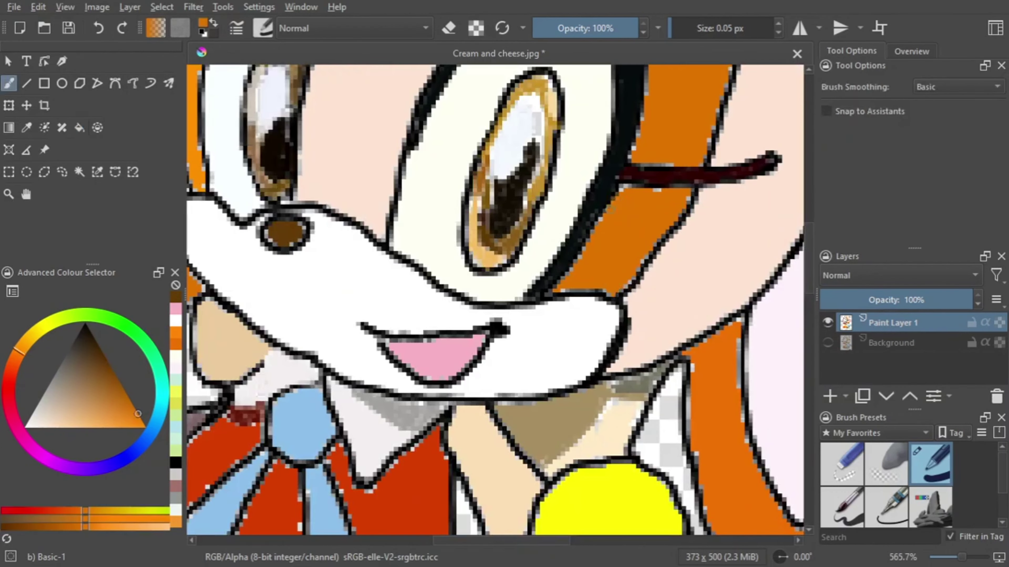
drag(566, 293, 686, 205)
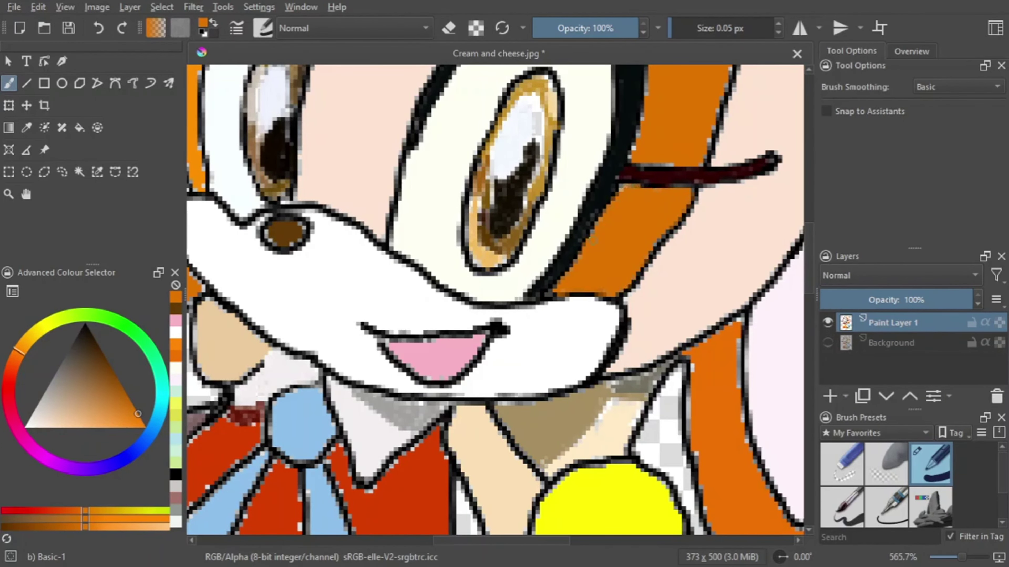
drag(593, 241, 517, 348)
drag(651, 164, 679, 263)
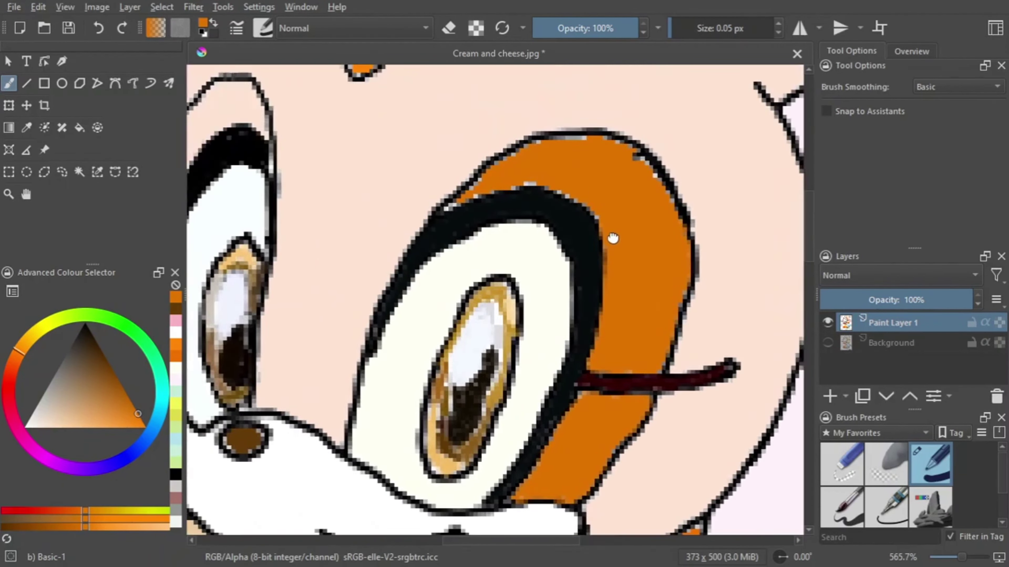
drag(441, 208, 537, 186)
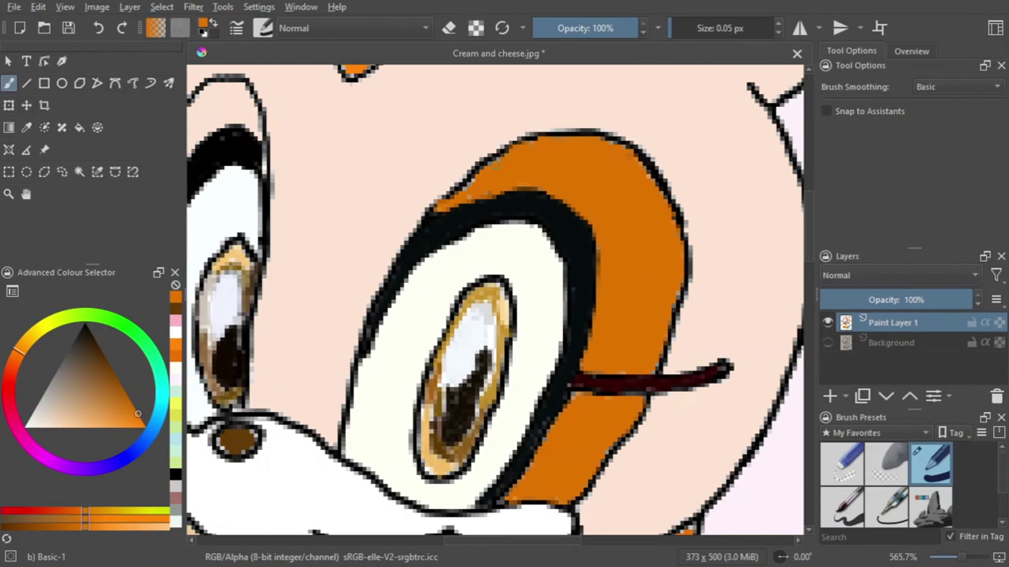
- Sample the iris golds, then paint dark brown along the iris's lower rim
ctrl+click(454, 333)
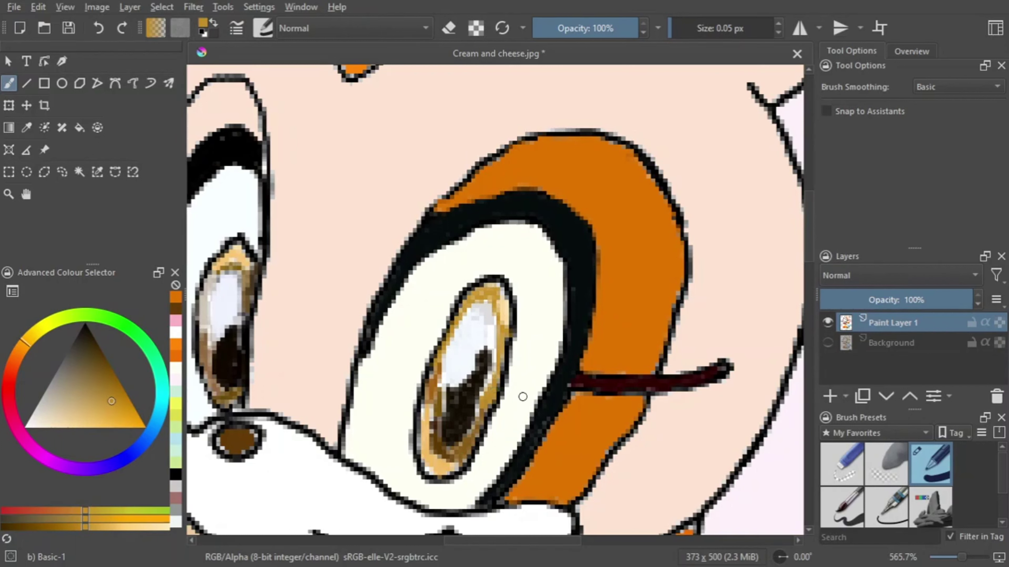
click(476, 408)
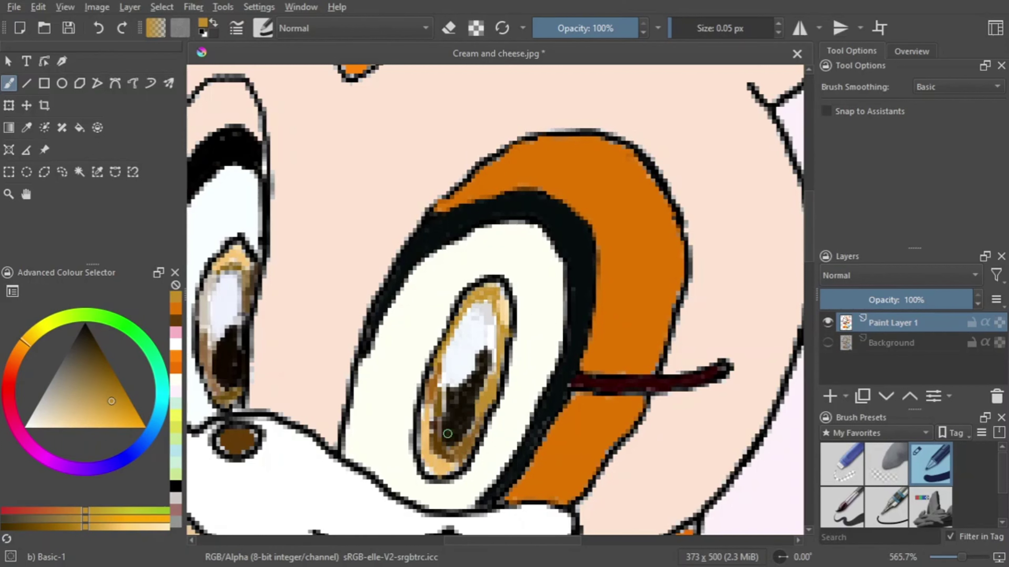
ctrl+click(426, 416)
ctrl+click(453, 465)
drag(467, 433, 461, 457)
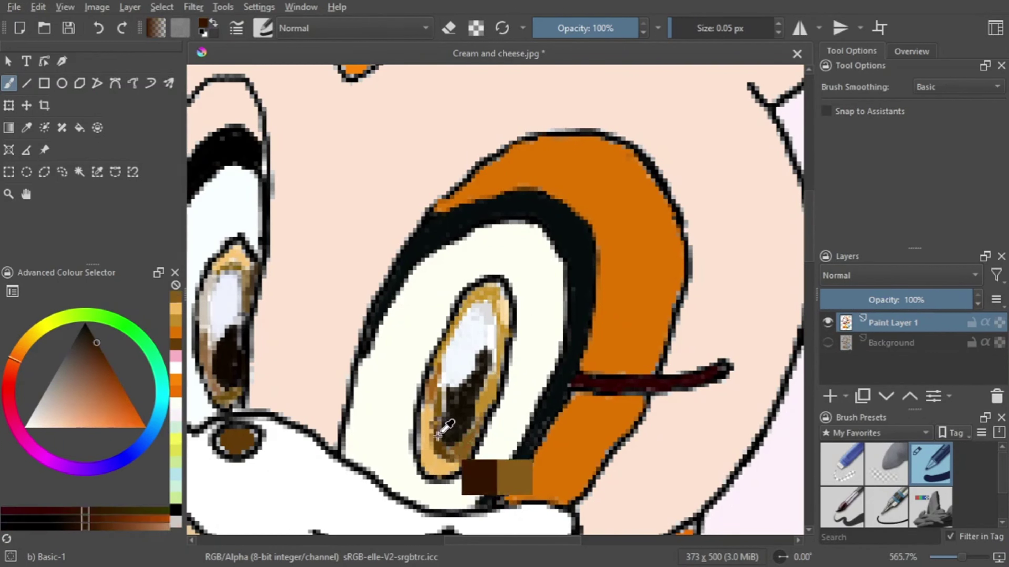
drag(443, 419, 433, 443)
ctrl+click(426, 400)
- Paint golden and golden-brown strokes along the iris's upper-right rim and upper edge
ctrl+click(457, 337)
mouse_move(445, 342)
mouse_down()
mouse_move(472, 302)
mouse_move(501, 311)
mouse_move(484, 368)
mouse_move(514, 331)
mouse_up()
ctrl+click(510, 313)
ctrl+click(485, 312)
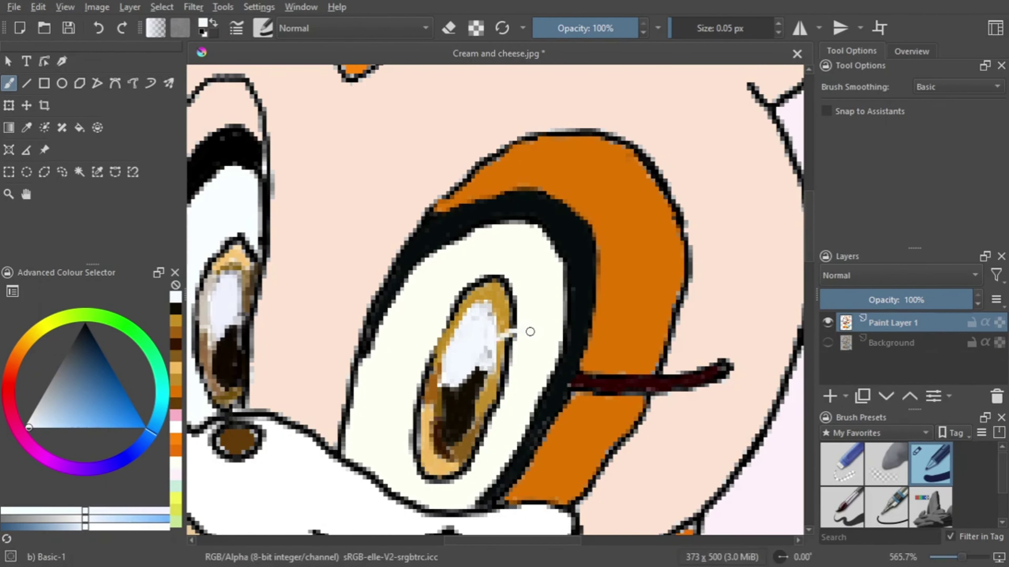
ctrl+click(482, 376)
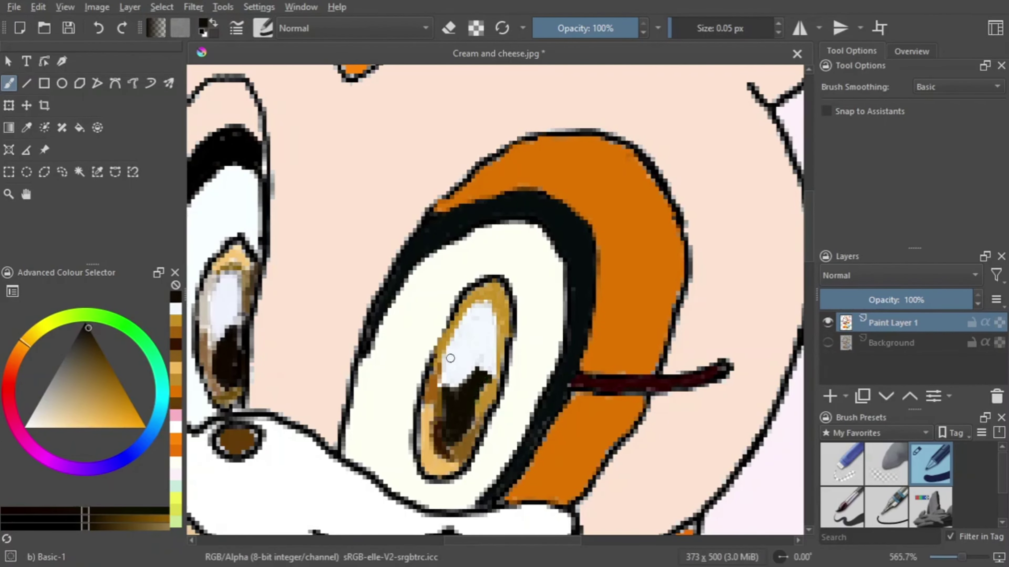
scroll(450, 356, up, 2)
ctrl+click(556, 243)
mouse_move(514, 279)
mouse_down()
mouse_move(550, 266)
mouse_move(588, 358)
mouse_up()
- Finish the iris's golden-brown right edge, then darken its lower-left edge and bottom with brown and near-black
ctrl+click(588, 278)
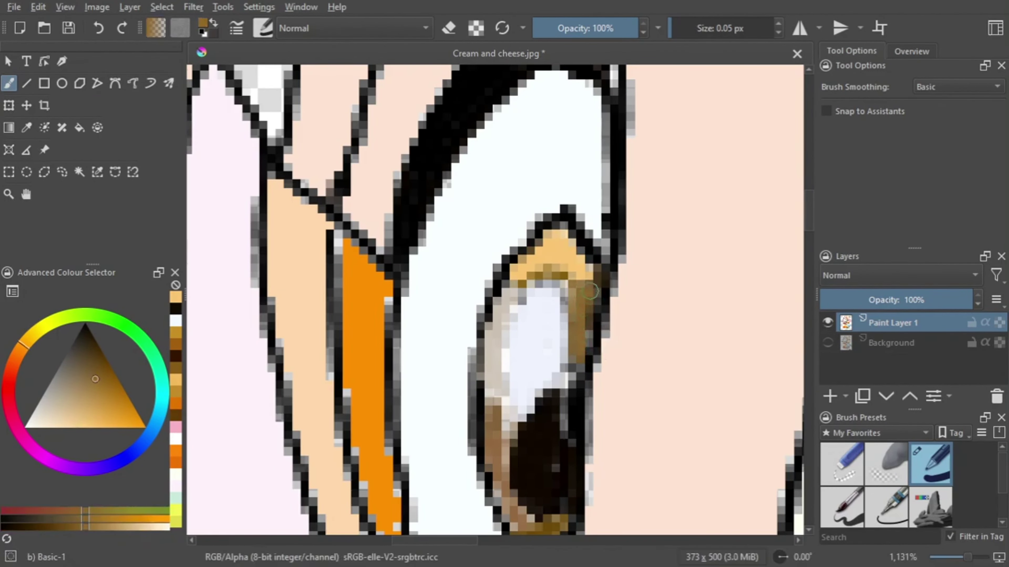
drag(580, 278, 527, 278)
ctrl+click(491, 357)
ctrl+click(497, 431)
mouse_move(497, 433)
mouse_down()
mouse_move(493, 473)
mouse_move(528, 525)
mouse_move(492, 493)
mouse_up()
ctrl+click(534, 445)
click(529, 495)
- Zoom out and sample the orange of the head strip and the ear
scroll(457, 314, down, 1)
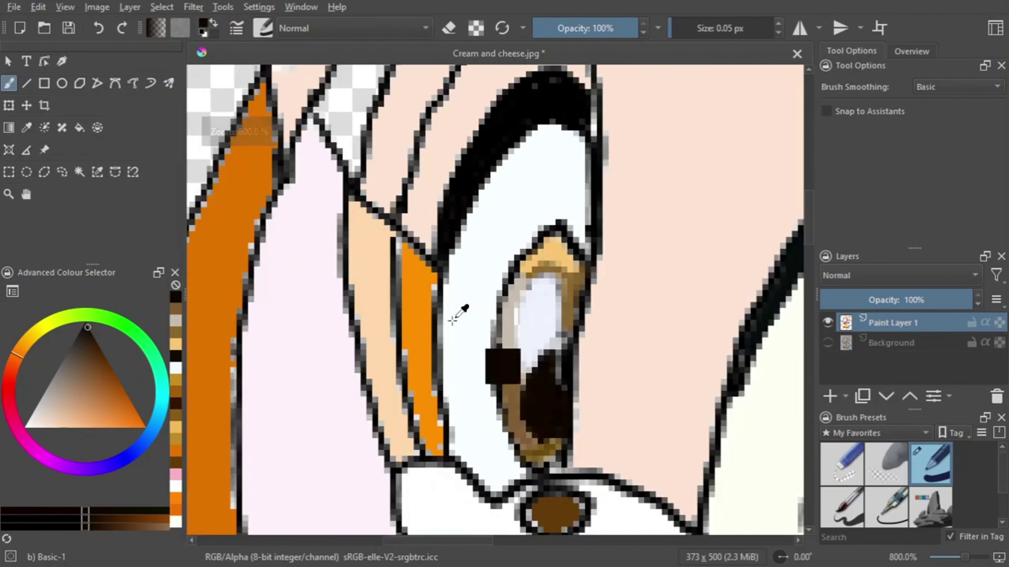
ctrl+click(409, 366)
scroll(402, 251, down, 1)
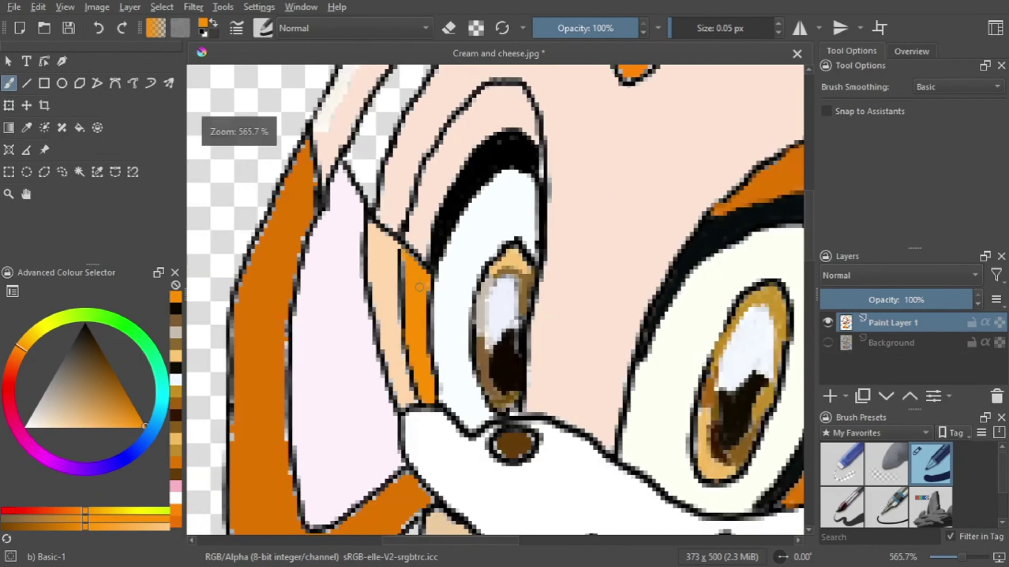
drag(254, 182, 513, 106)
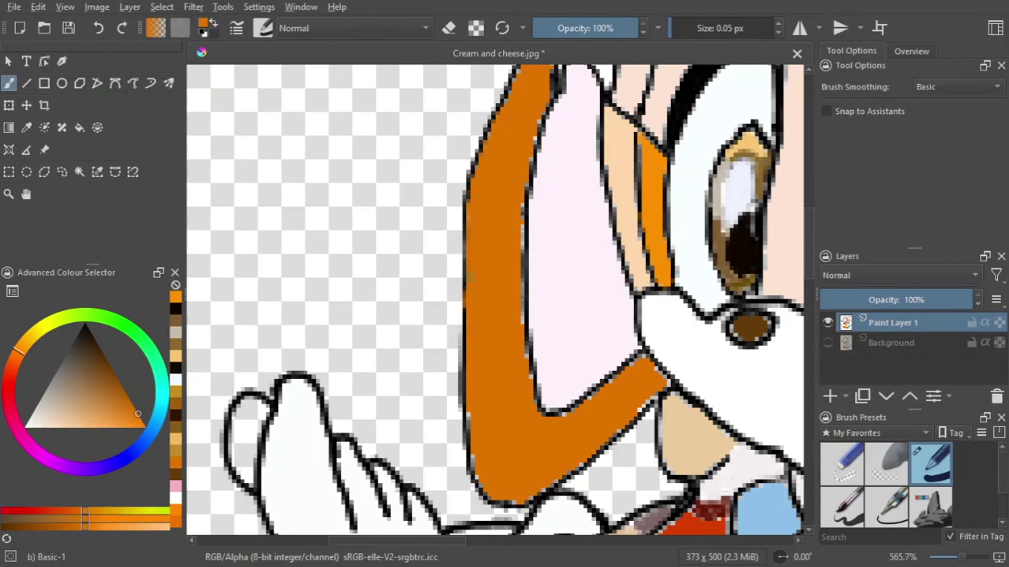
click(525, 153)
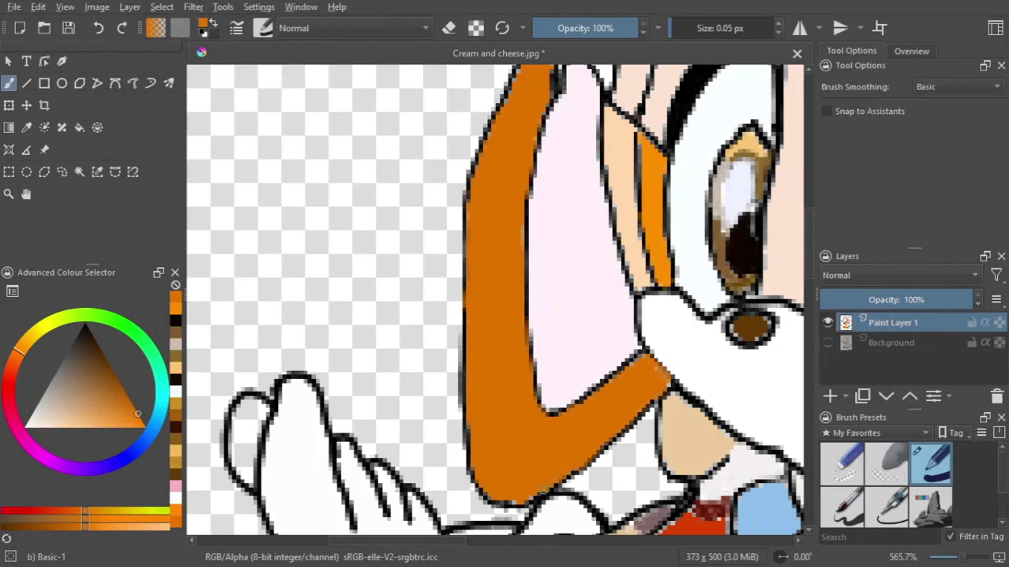
scroll(543, 490, up, 2)
scroll(500, 305, up, 2)
scroll(550, 203, down, 5)
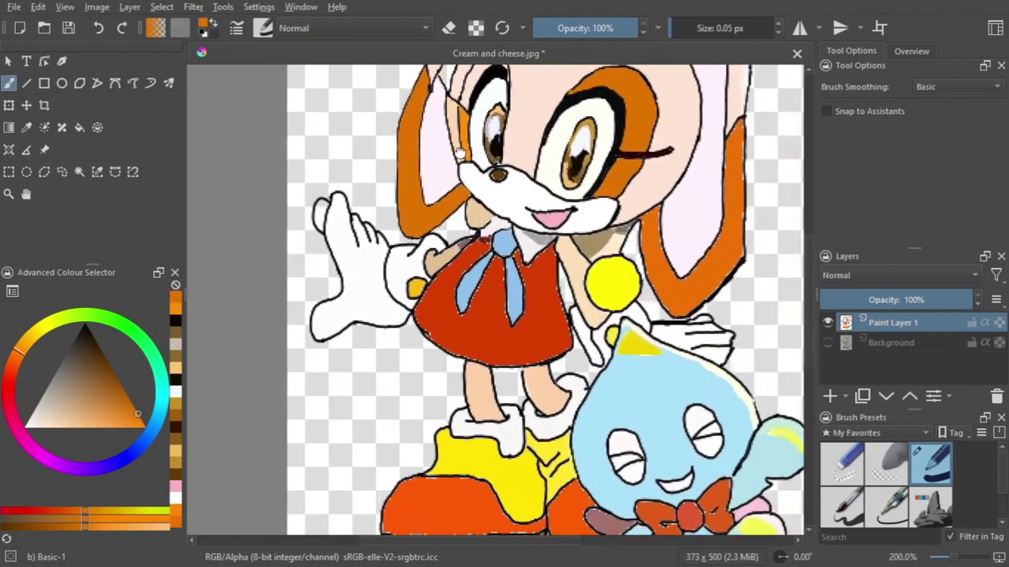
scroll(484, 259, up, 5)
ctrl+click(502, 278)
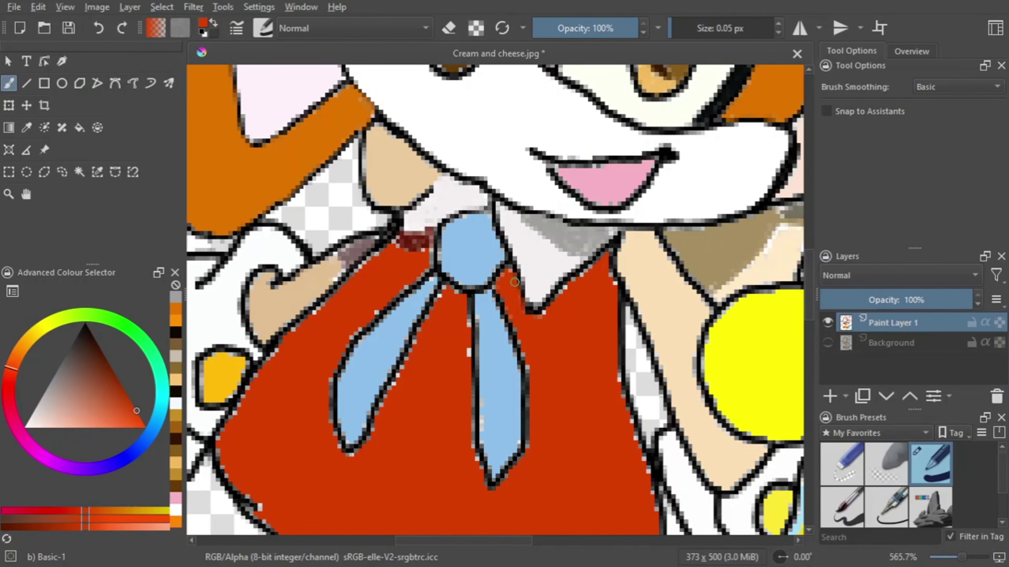
click(514, 282)
scroll(609, 265, down, 4)
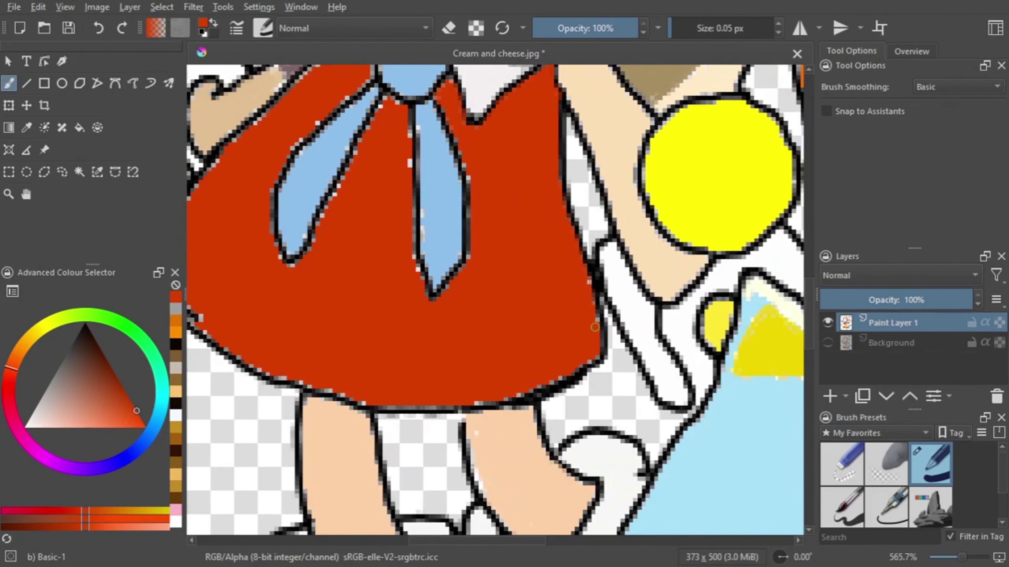
scroll(319, 284, left, 3)
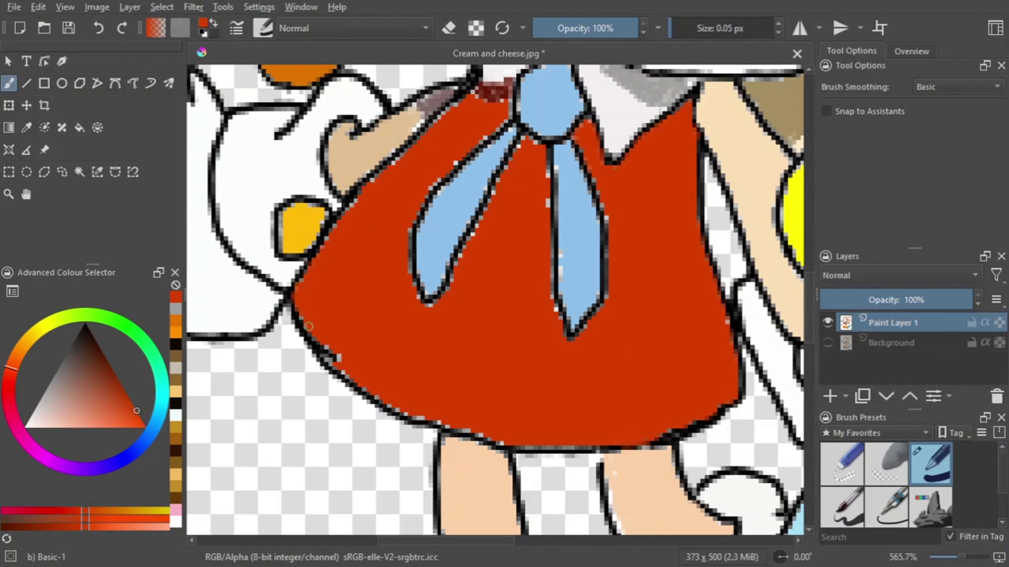
scroll(565, 211, up, 2)
scroll(565, 211, left, 2)
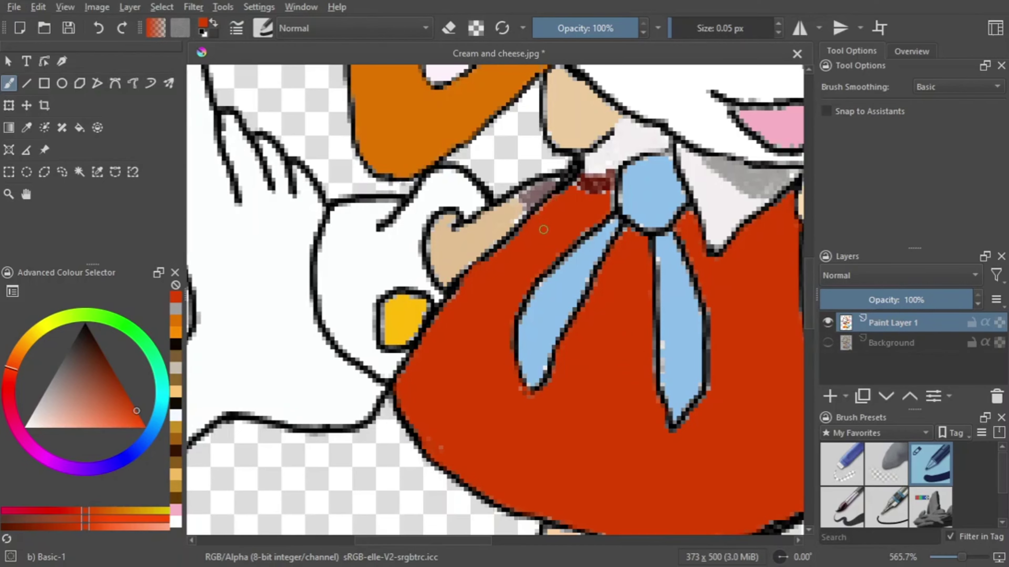
scroll(543, 229, down, 3)
scroll(543, 229, up, 3)
ctrl+click(647, 202)
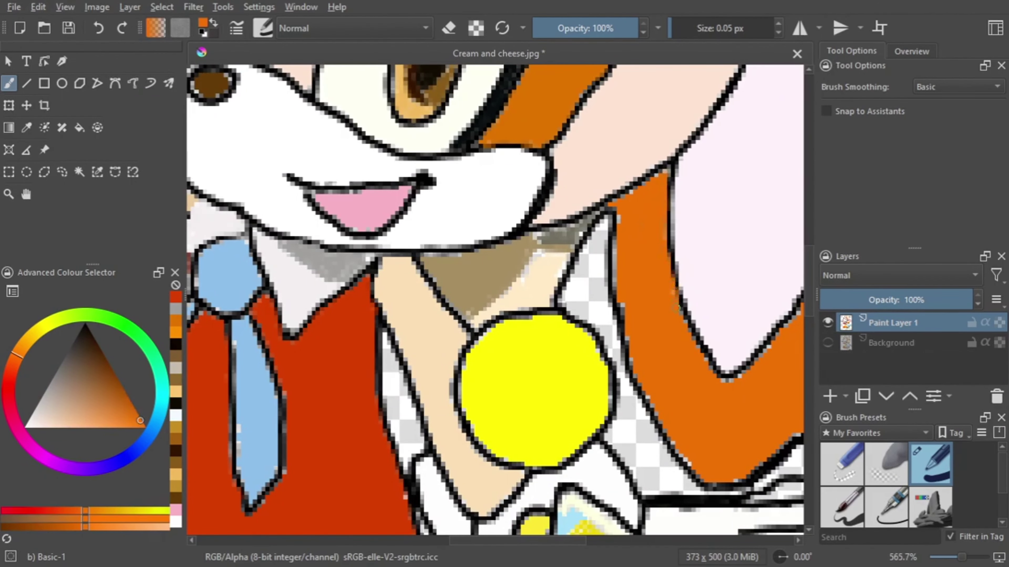
drag(635, 190, 636, 220)
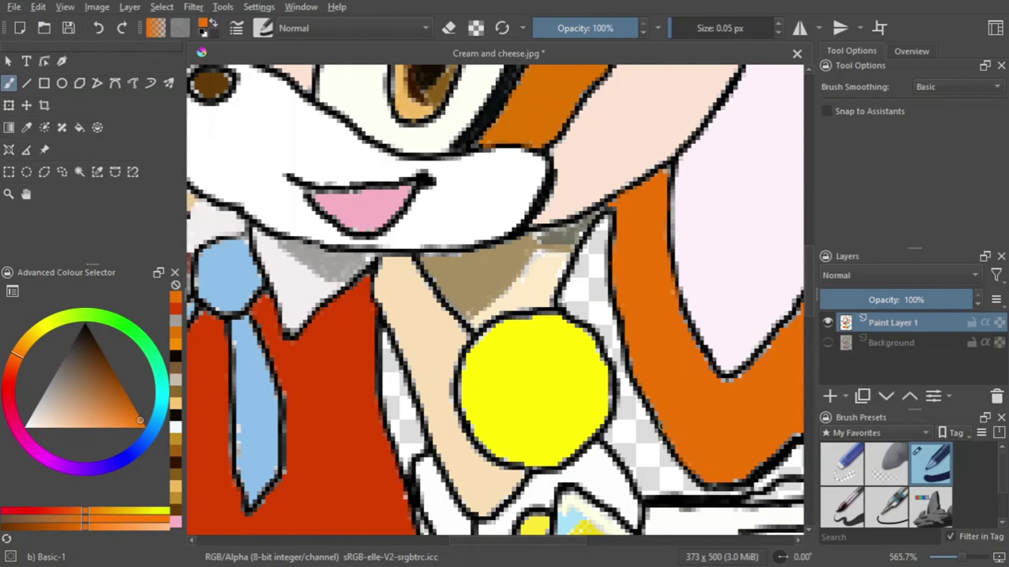
drag(691, 336, 580, 310)
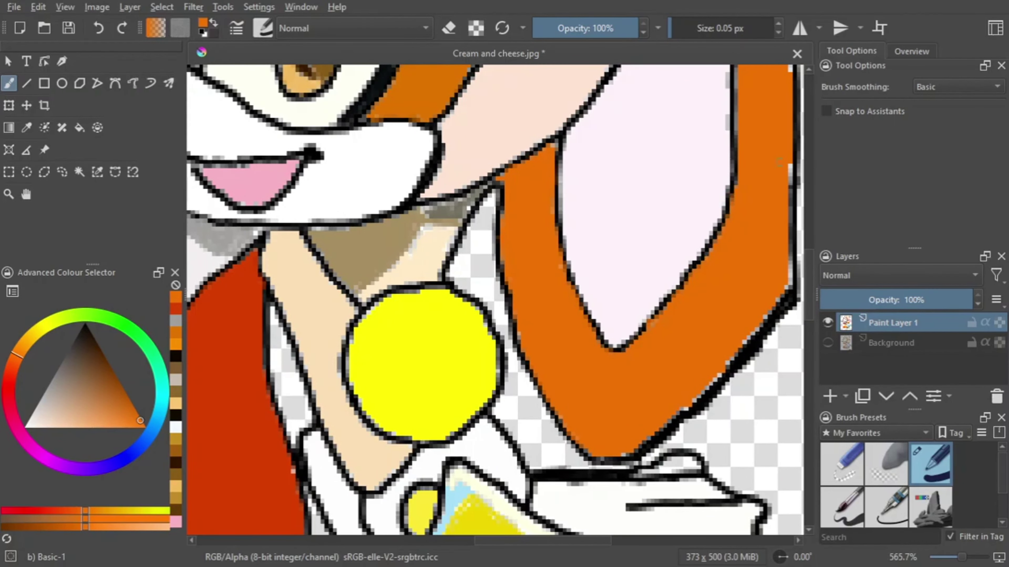
scroll(731, 293, up, 5)
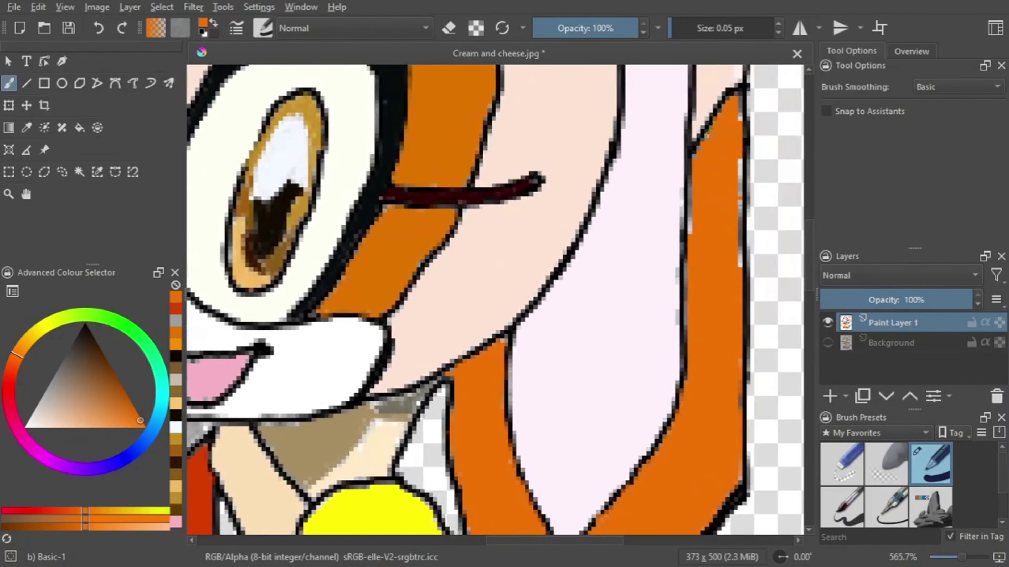
scroll(724, 152, down, 5)
scroll(336, 419, up, 6)
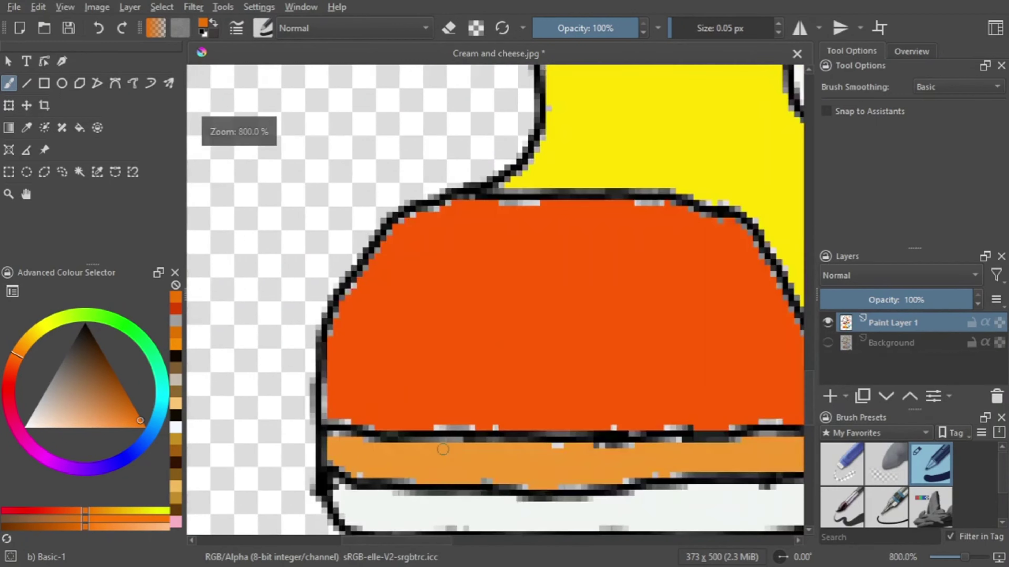
scroll(494, 424, right, 4)
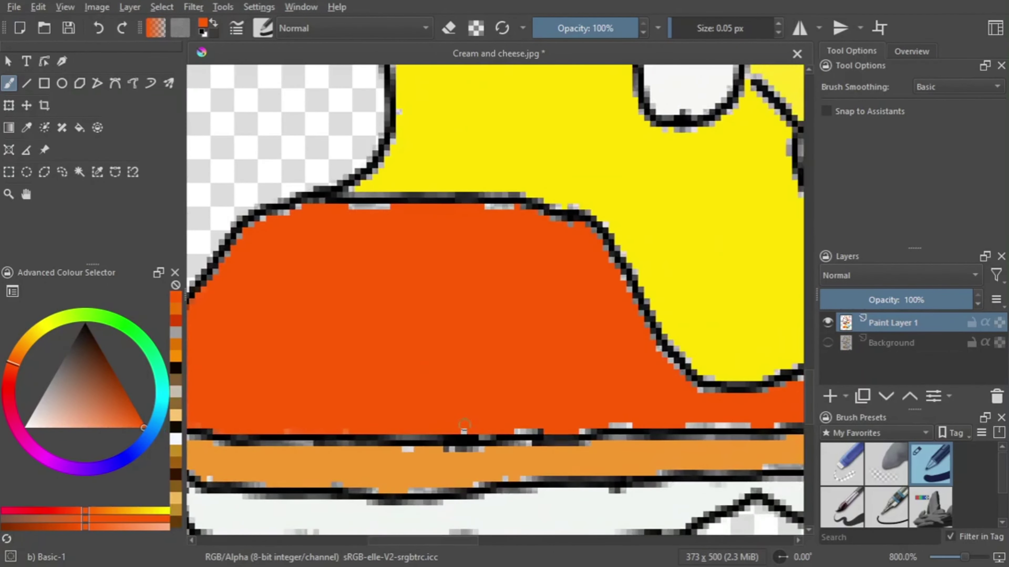
scroll(443, 429, right, 4)
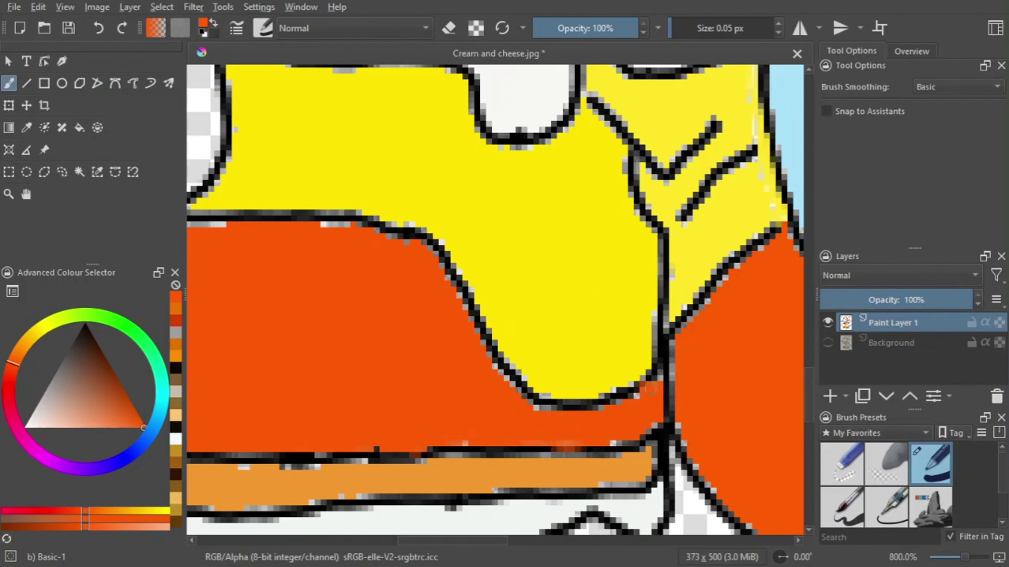
scroll(525, 409, up, 2)
scroll(544, 427, left, 2)
scroll(480, 337, down, 1)
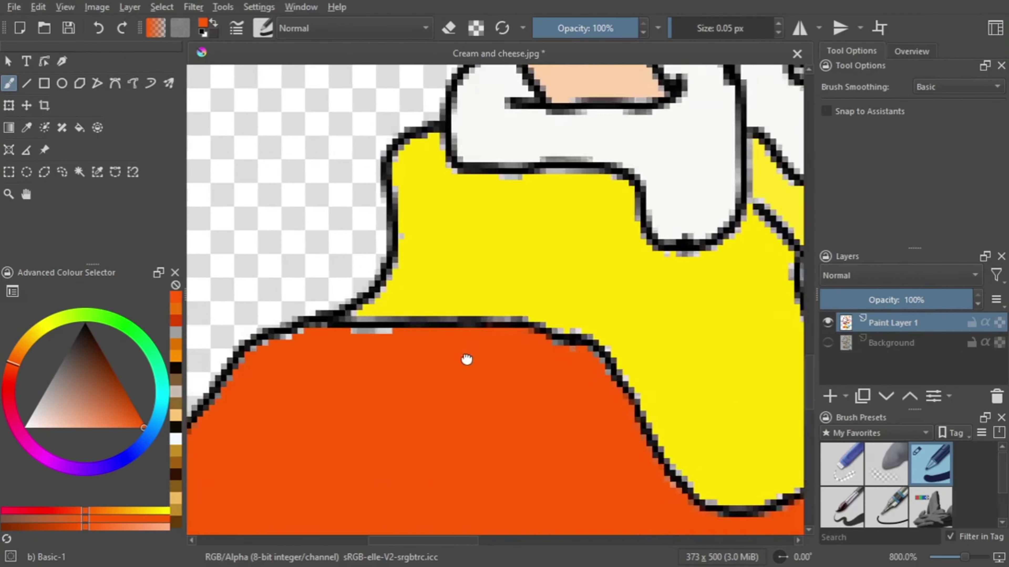
scroll(464, 360, down, 1)
scroll(516, 397, down, 2)
scroll(566, 461, up, 4)
ctrl+click(339, 424)
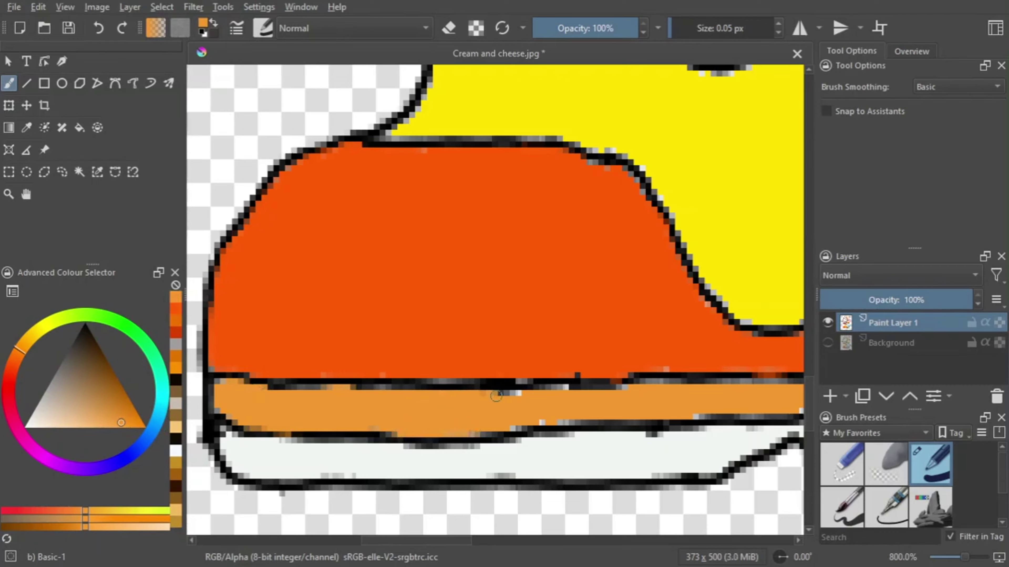
scroll(520, 421, right, 3)
- Sample the red-orange of the shoe and the pale pink of the face
scroll(670, 377, down, 4)
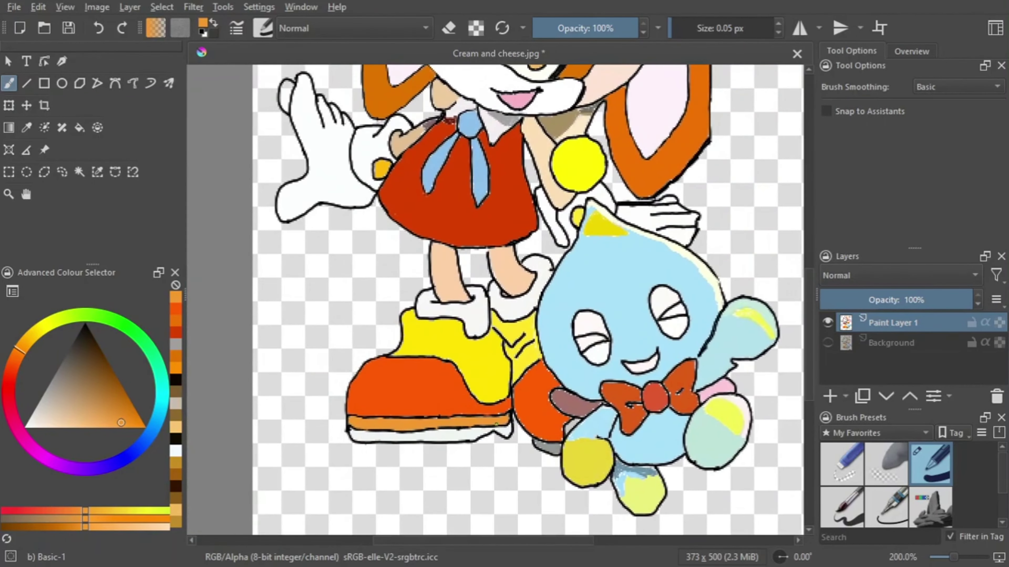
scroll(691, 408, up, 3)
ctrl+click(691, 408)
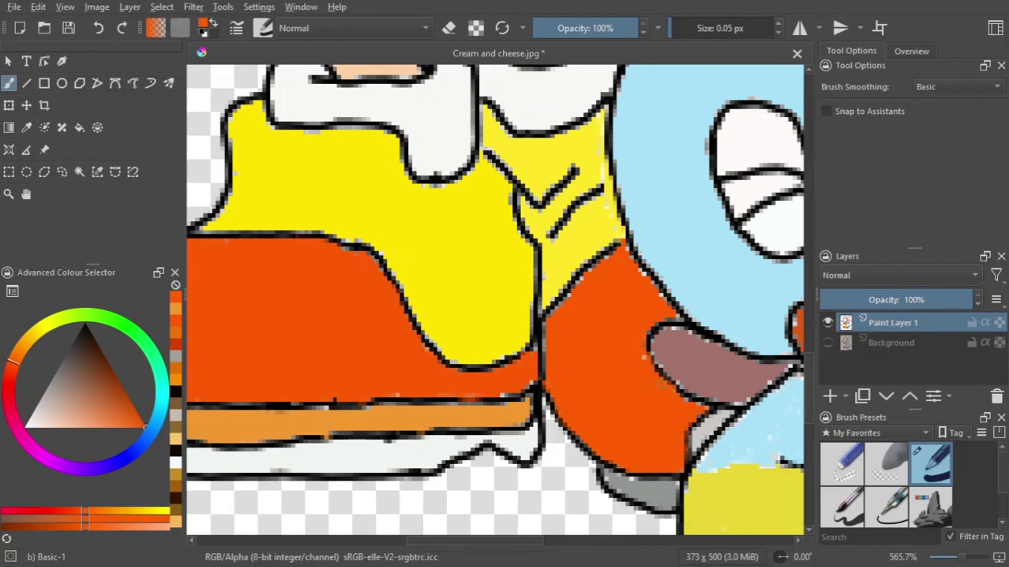
scroll(597, 211, up, 10)
ctrl+click(472, 160)
scroll(472, 161, down, 4)
scroll(472, 160, up, 3)
- Pick a dark red and draw a line along the ear's outline beside the eye
key(f)
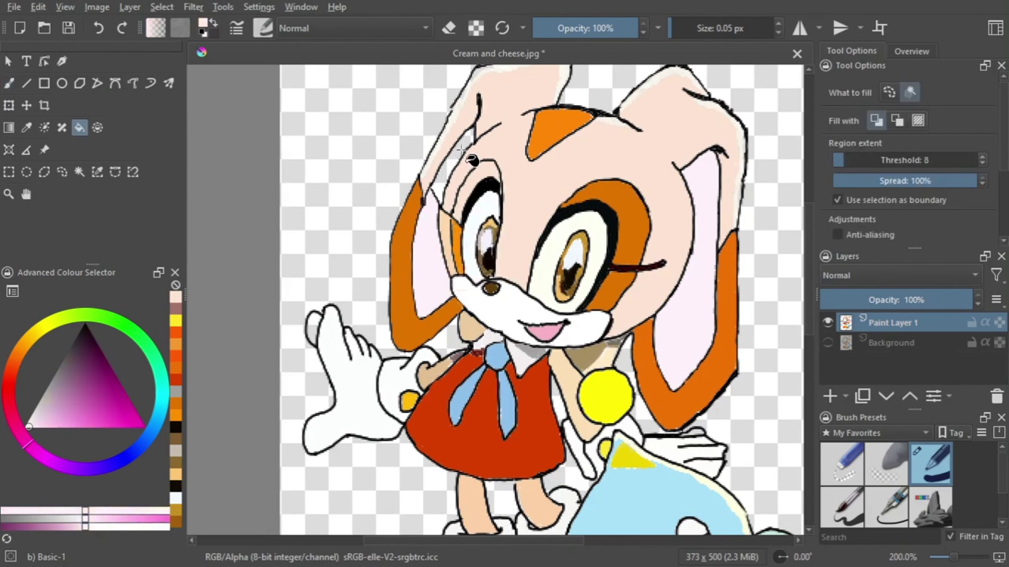
scroll(492, 200, up, 3)
ctrl+click(491, 200)
scroll(491, 200, up, 2)
key(b)
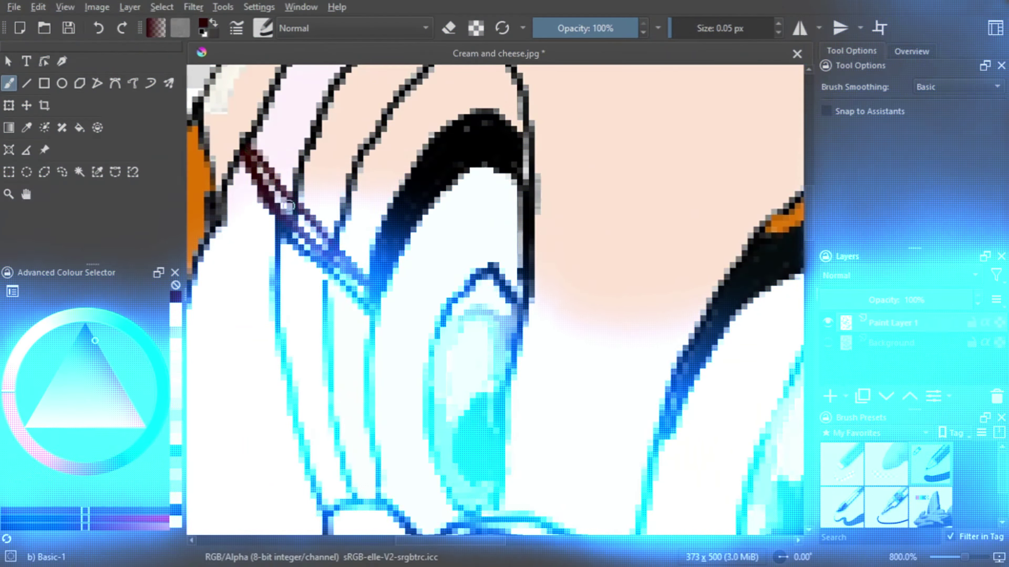
drag(246, 157, 369, 298)
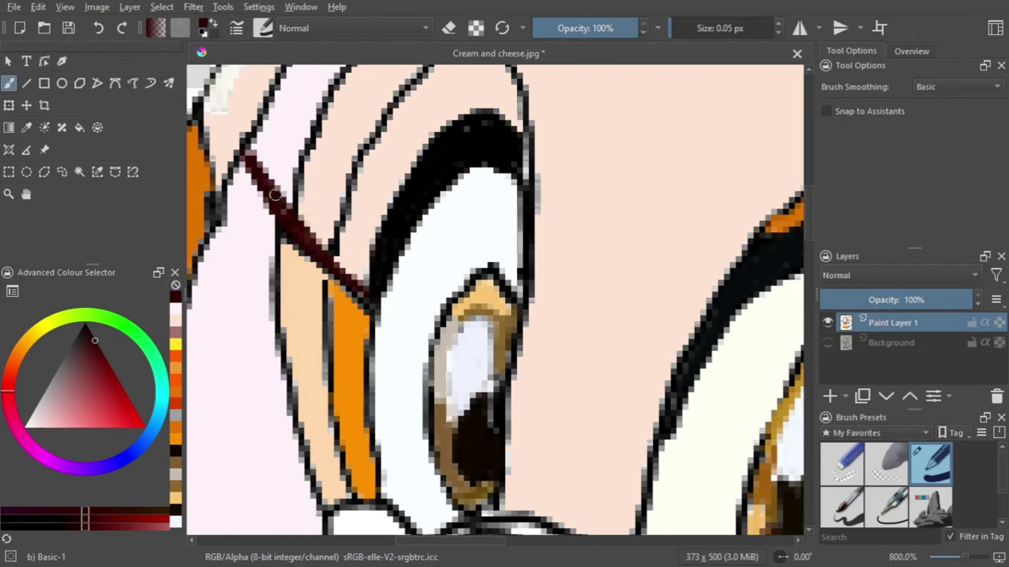
scroll(276, 195, down, 5)
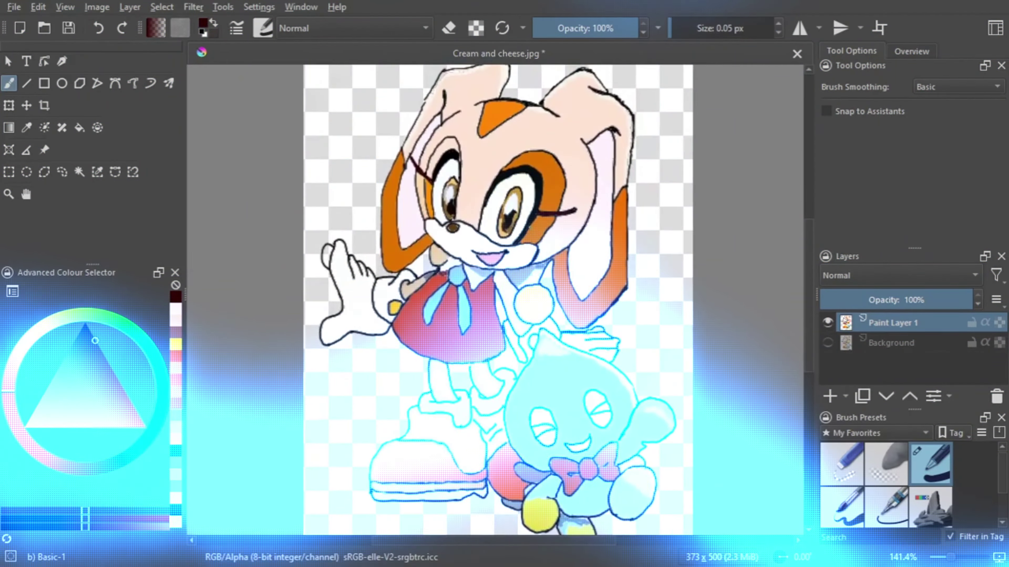